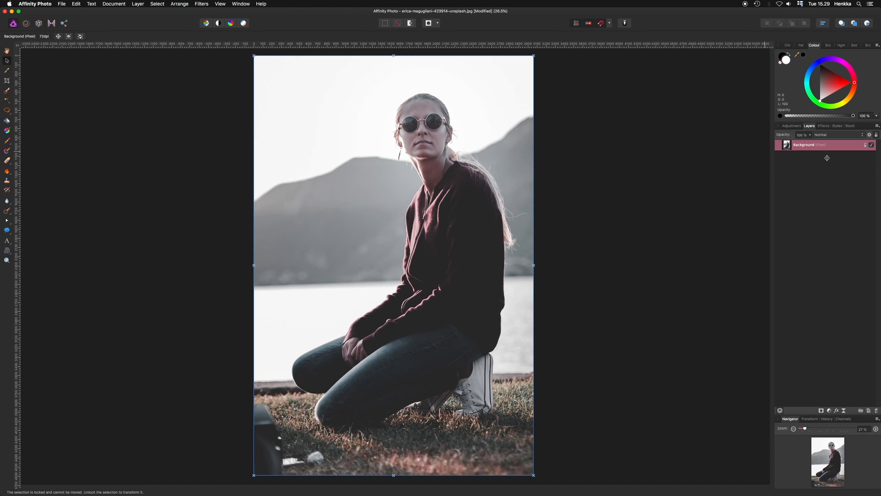
Step: Duplicate the Background layer and add a Threshold adjustment set to 54% above the copy
key("super+j")
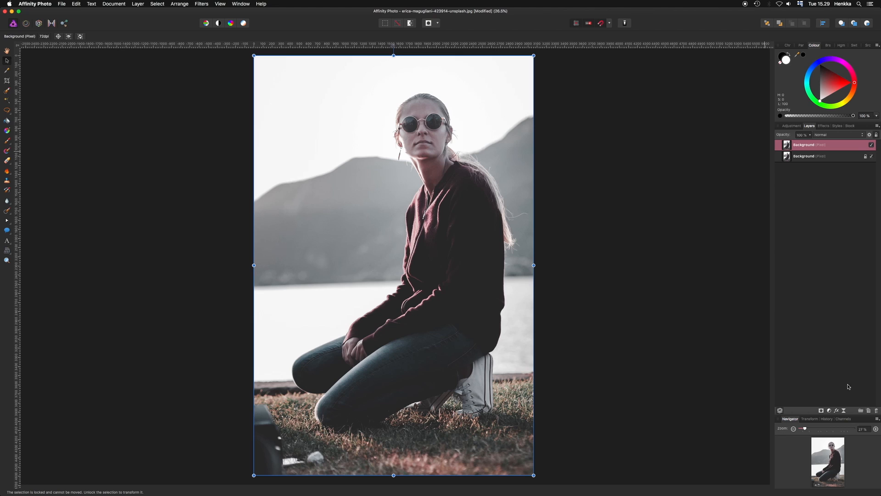
left_click(830, 411)
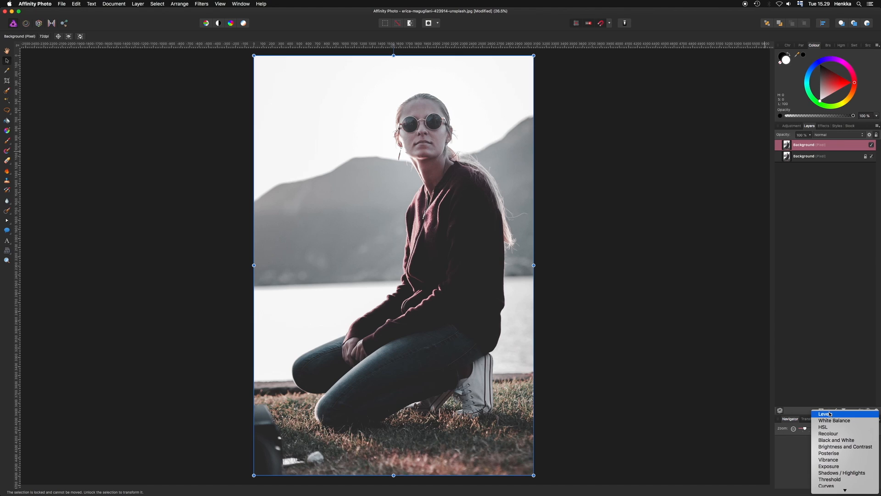
mouse_move(844, 490)
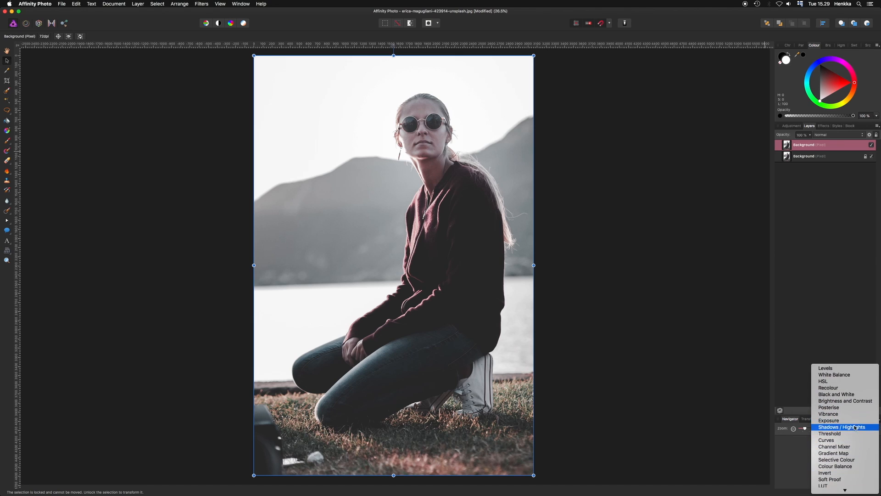
left_click(840, 434)
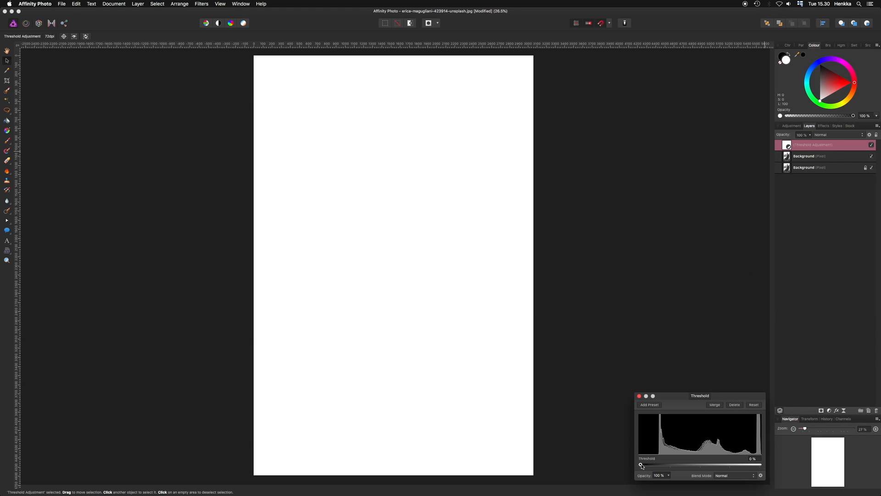
left_click_drag(641, 465, 706, 467)
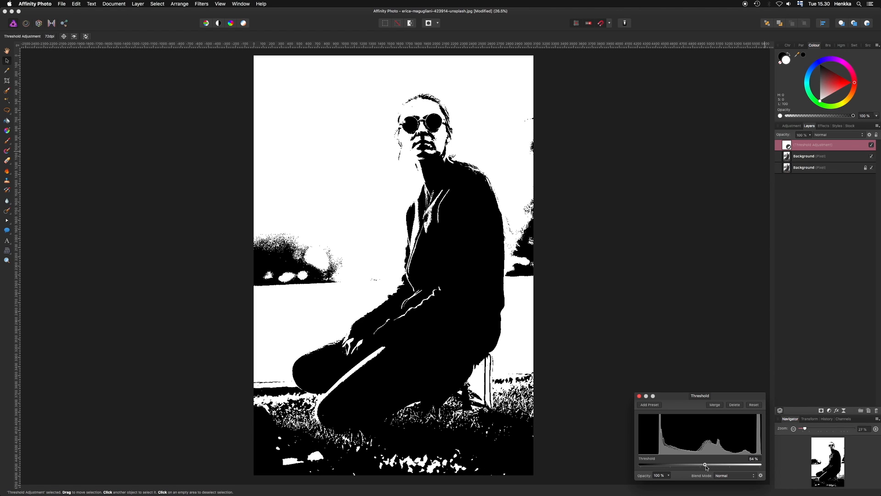
left_click(640, 396)
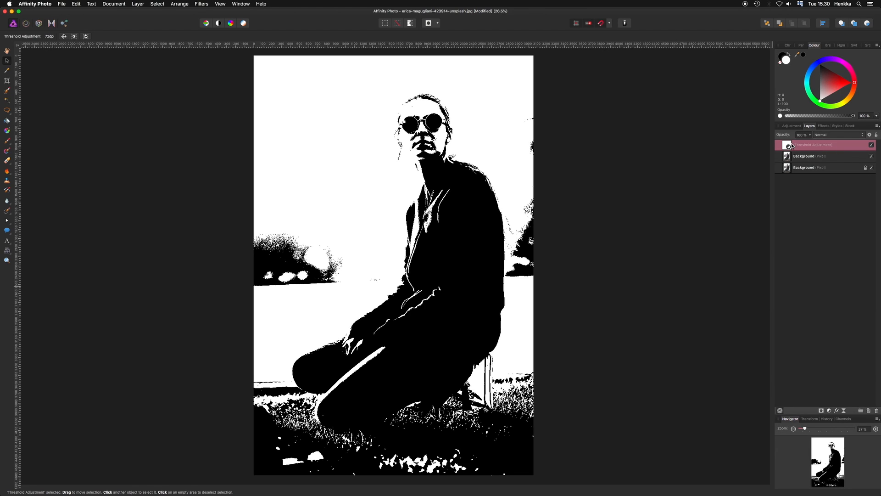
Step: Nest the Threshold adjustment inside the duplicated Background layer and add a new pixel layer above that copy
left_click_drag(791, 146, 800, 160)
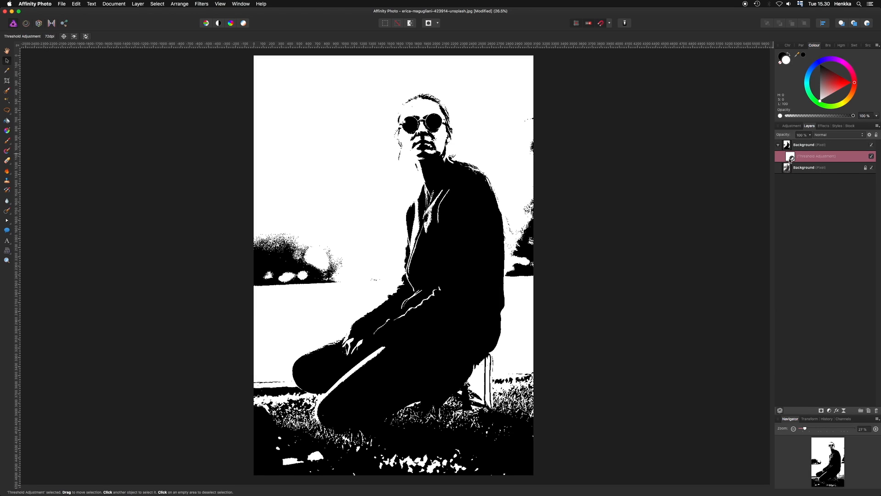
left_click(842, 147)
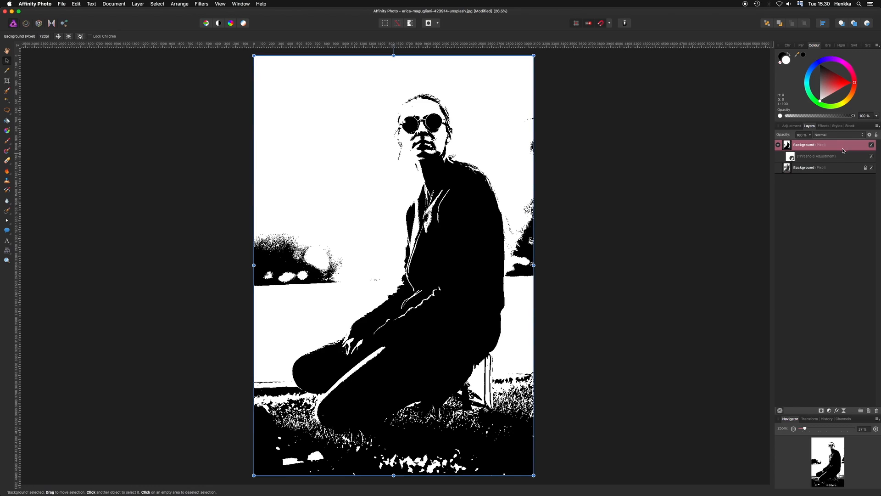
left_click(871, 411)
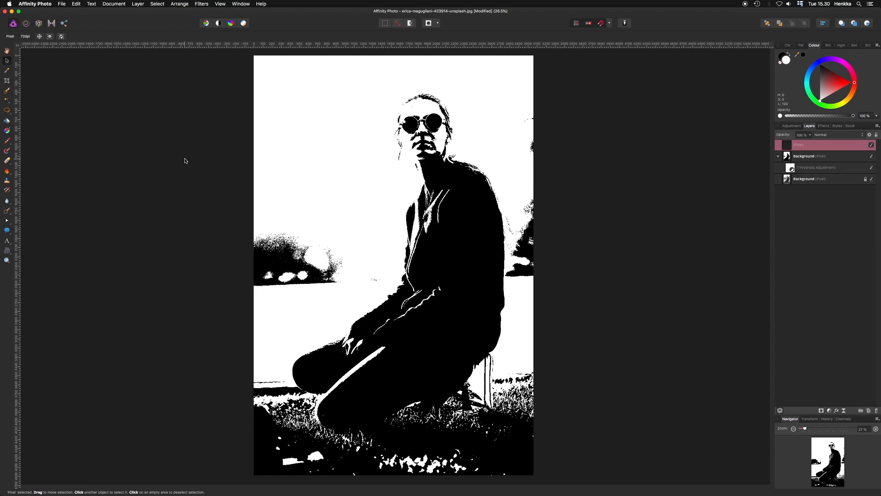
Step: Paint solid black over the outer areas of the photo along all its edges with a greatly enlarged brush on the new layer
key("b")
key("x")
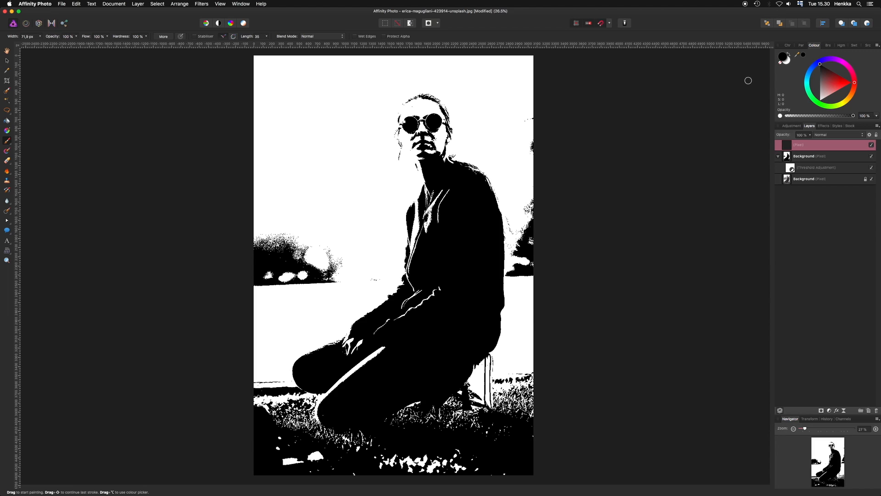
key("bracketright")
key("bracketright")
key("bracketright")
key("bracketright")
key("bracketright")
key("bracketright")
key("bracketright")
key("bracketright")
key("bracketright")
key("bracketright")
key("bracketright")
key("bracketright")
key("bracketright")
key("bracketright")
key("bracketright")
key("bracketright")
key("bracketright")
key("bracketright")
scroll(343, 149, "up", 1)
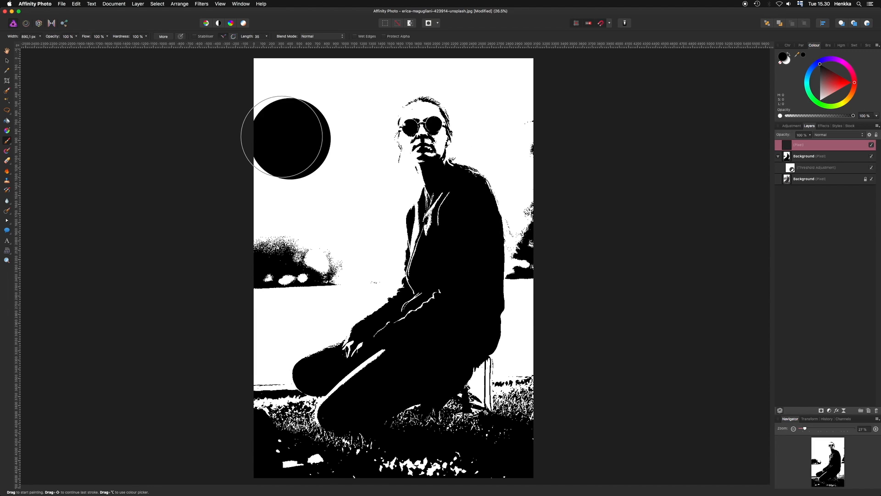
mouse_move(276, 81)
left_mouse_down()
mouse_move(280, 189)
mouse_move(249, 365)
mouse_move(243, 348)
mouse_move(249, 410)
mouse_move(286, 461)
mouse_move(320, 483)
mouse_move(467, 485)
mouse_move(488, 482)
mouse_move(546, 421)
mouse_move(552, 379)
mouse_move(535, 153)
mouse_move(402, 103)
mouse_move(460, 215)
mouse_move(462, 44)
mouse_move(493, 66)
mouse_move(425, 61)
mouse_move(339, 113)
mouse_move(415, 118)
mouse_move(371, 75)
mouse_move(329, 67)
mouse_move(479, 57)
left_mouse_up()
key("super+z")
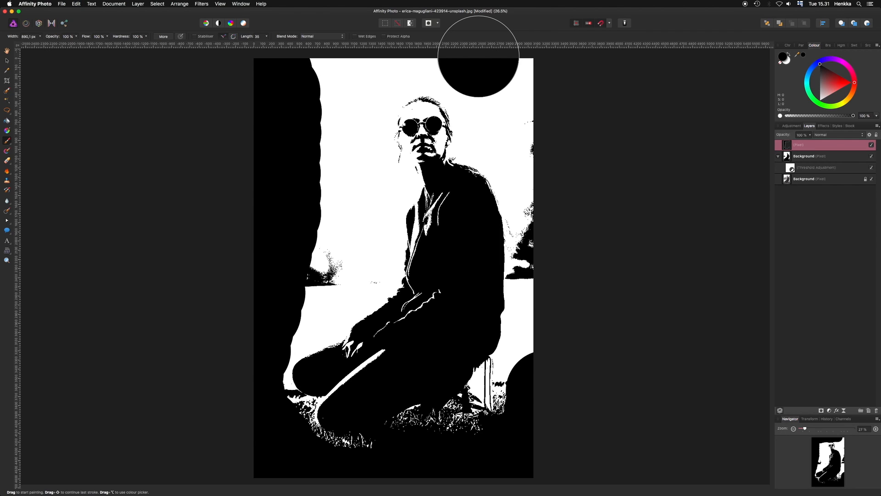
mouse_move(450, 53)
left_mouse_down()
mouse_move(412, 52)
mouse_move(498, 54)
mouse_move(560, 268)
mouse_move(547, 284)
mouse_move(528, 393)
left_mouse_up()
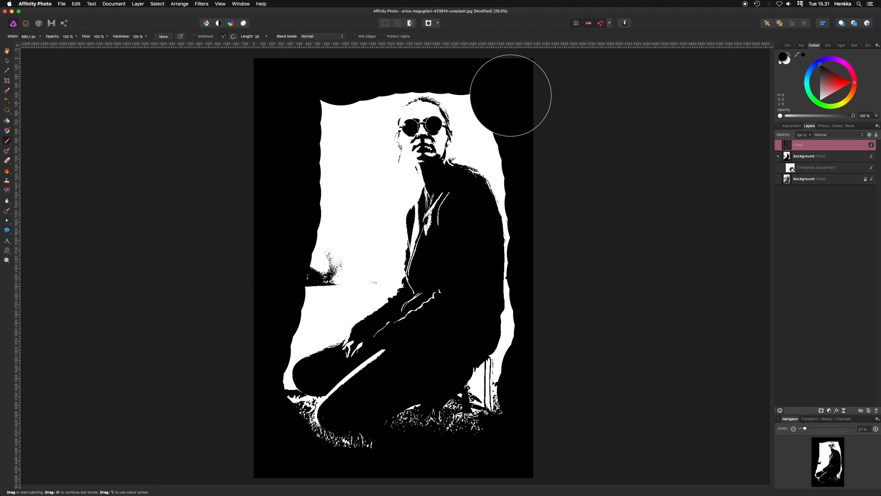
Step: Paint black over the remaining background closer to the woman's outline, using a smaller brush around the neck and jacket
mouse_move(495, 116)
left_mouse_down()
mouse_move(389, 109)
mouse_move(324, 122)
mouse_move(354, 99)
mouse_move(327, 262)
mouse_move(298, 315)
mouse_move(334, 280)
mouse_move(361, 269)
mouse_move(368, 208)
left_mouse_up()
left_click(295, 317)
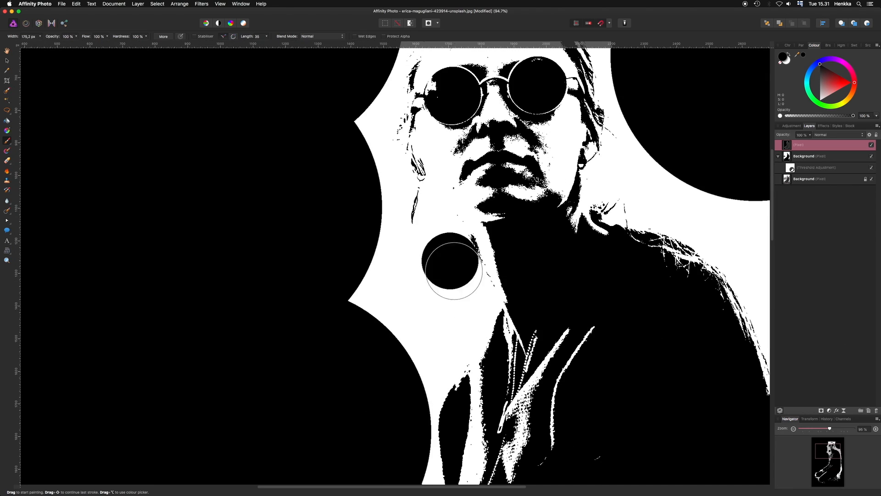
mouse_move(448, 256)
left_mouse_down()
mouse_move(401, 425)
mouse_move(608, 174)
mouse_move(780, 230)
left_mouse_up()
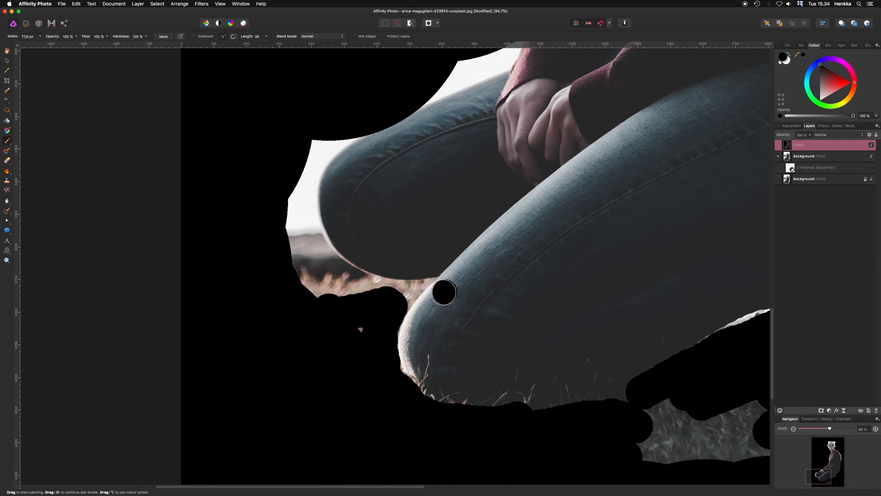
Step: Paint black tightly around the woman's knees and along the upper edge of the jeans
left_click_drag(443, 291, 353, 278)
left_click_drag(398, 366, 347, 264)
key("bracketright")
mouse_move(312, 142)
left_mouse_down()
mouse_move(302, 288)
mouse_move(354, 128)
left_mouse_up()
scroll(354, 128, "up", 5)
left_click_drag(528, 150, 444, 194)
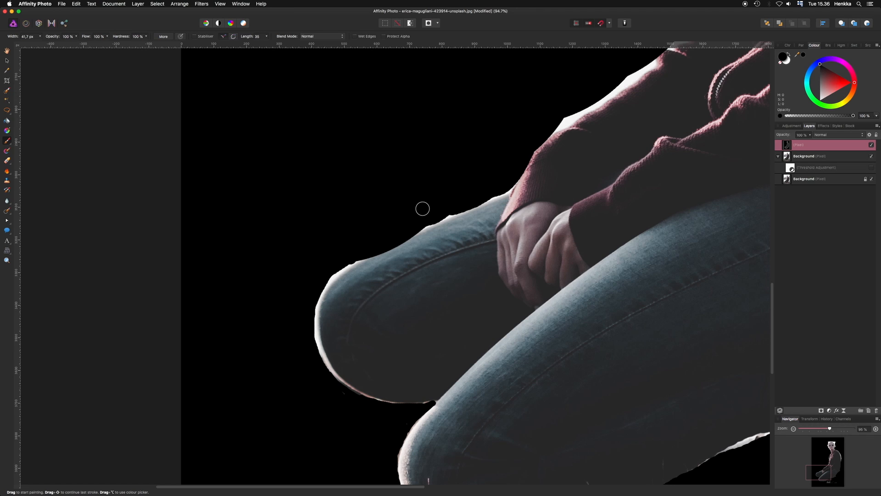
Step: Paint black along the jacket front and the outer edge of the forearm sleeve to cover the light fringe
scroll(423, 204, "right", 6)
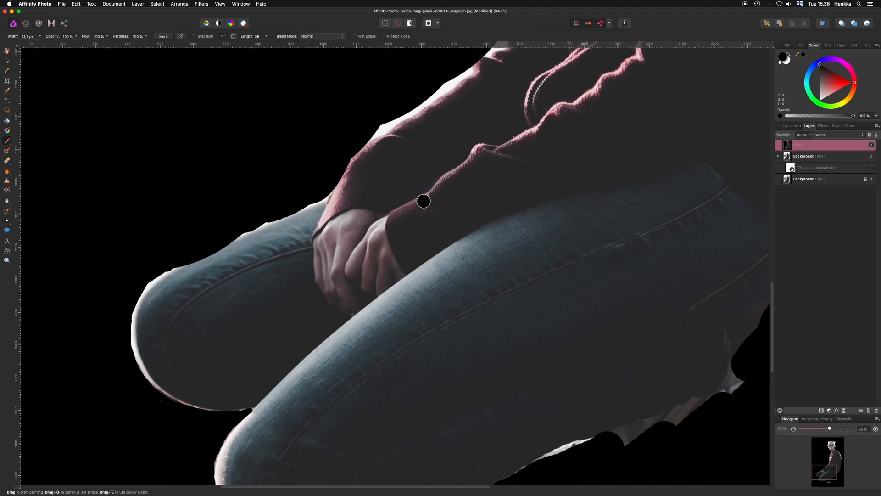
scroll(423, 201, "up", 6)
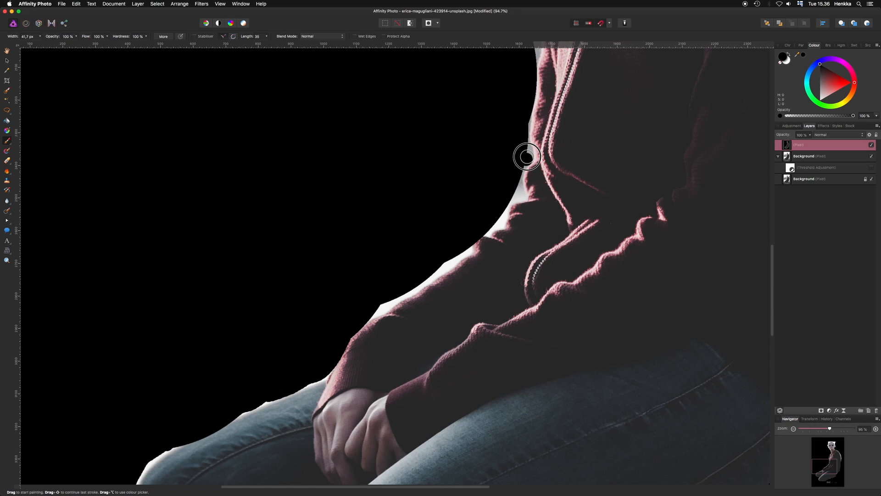
left_click_drag(527, 157, 525, 144)
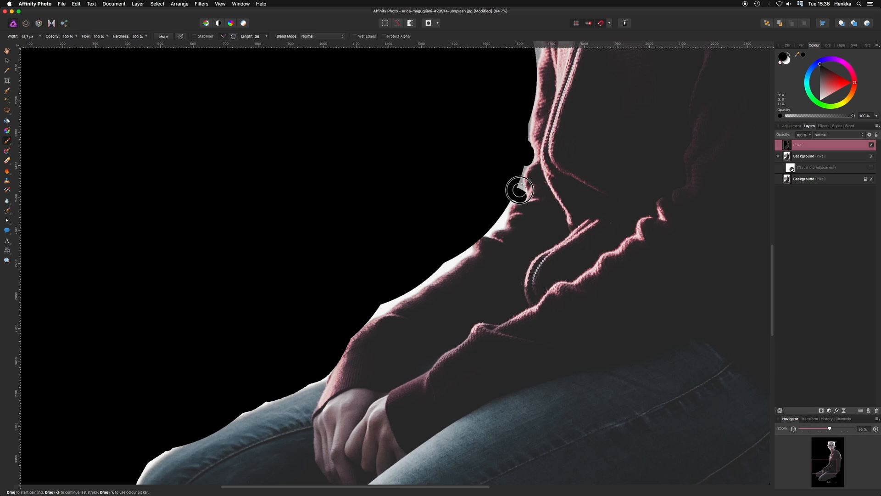
mouse_move(520, 190)
left_mouse_down()
mouse_move(521, 161)
mouse_move(518, 174)
left_mouse_up()
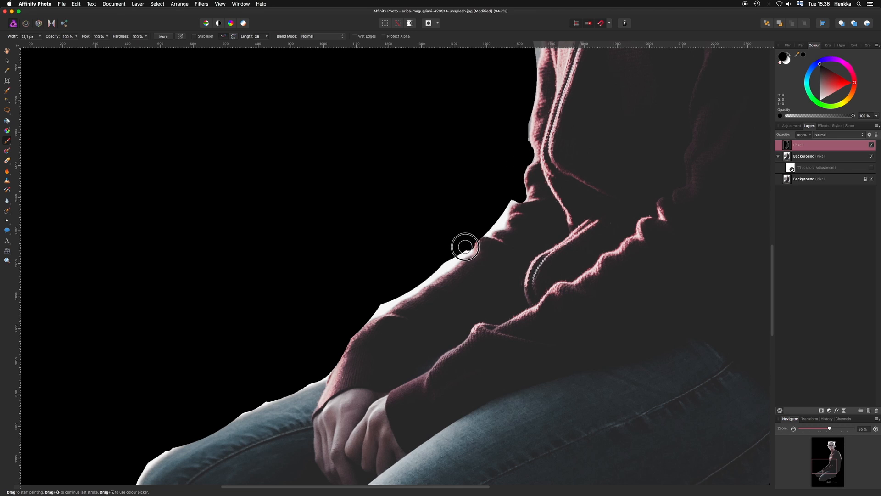
left_click_drag(465, 247, 366, 307)
Step: Paint black over the light background around the woman's neck and head
scroll(531, 142, "up", 10)
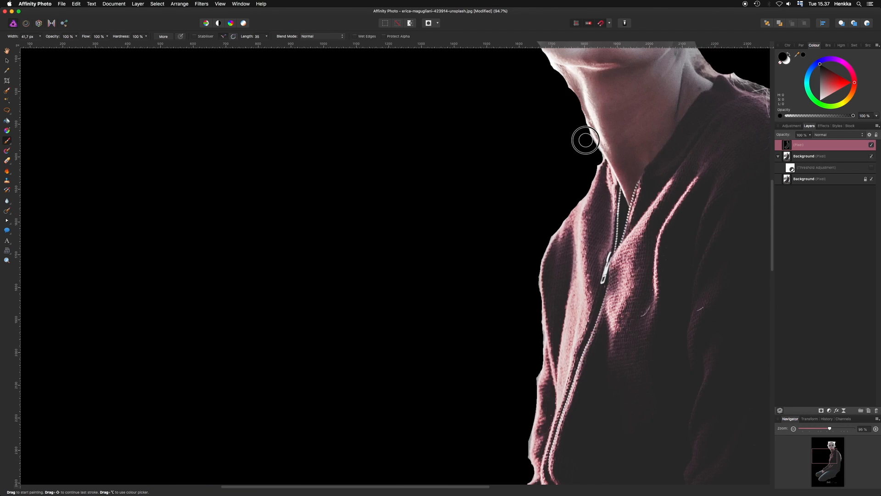
scroll(586, 140, "up", 10)
mouse_move(734, 151)
left_mouse_down()
mouse_move(553, 163)
mouse_move(494, 289)
left_mouse_up()
Step: Turn the Threshold adjustment back on and paint black tightly around the hair and the side of the head
left_click(871, 168)
left_click_drag(629, 156, 707, 216)
key("super+z")
left_click_drag(714, 220, 728, 301)
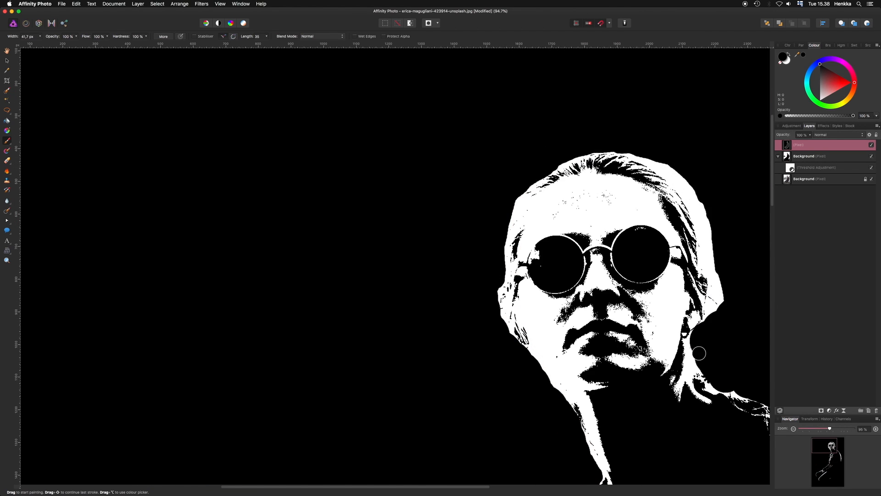
left_click_drag(699, 353, 730, 284)
left_click_drag(629, 159, 688, 206)
left_click_drag(689, 207, 711, 275)
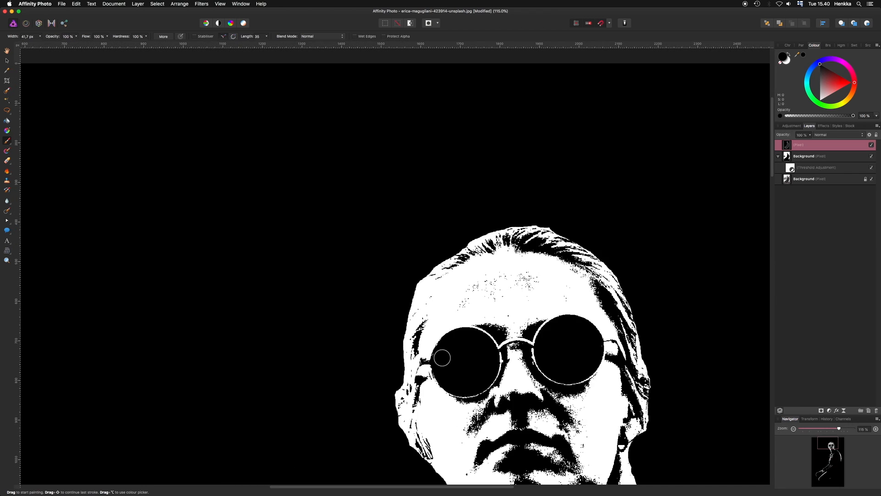
key("super+0")
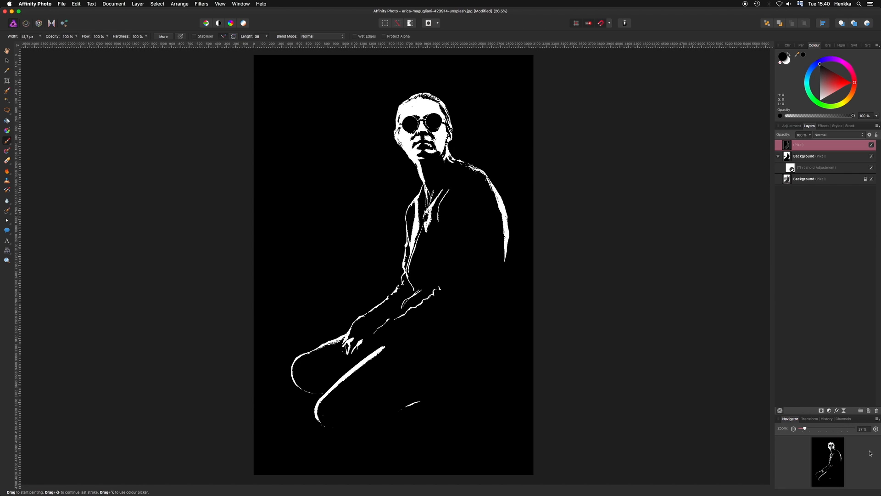
Step: Add another pixel layer on top and draw a rectangle covering the whole canvas
left_click(869, 410)
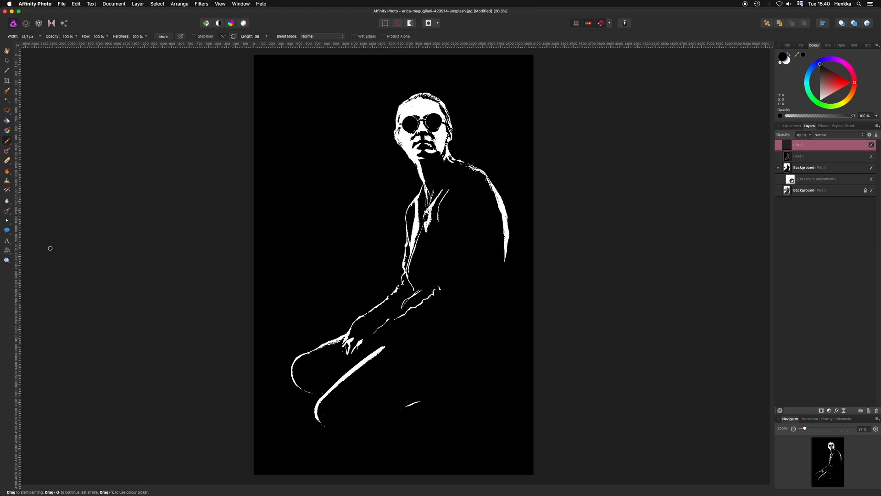
left_click(10, 234)
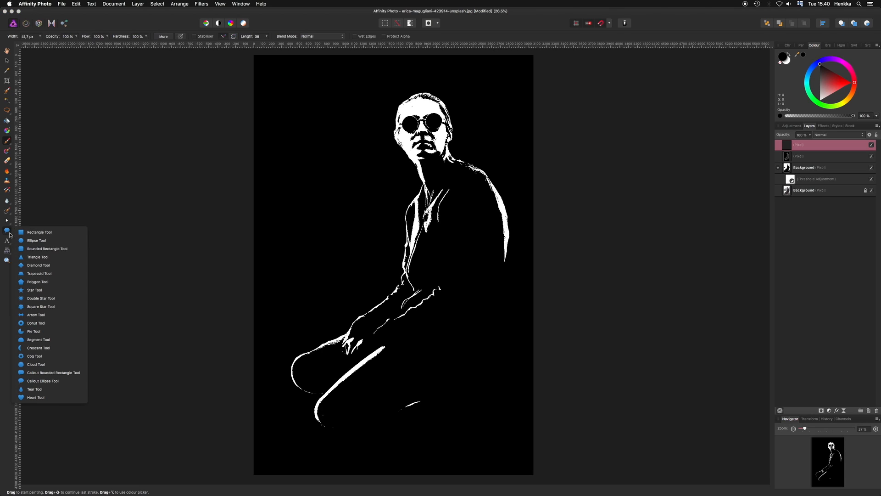
left_click(39, 232)
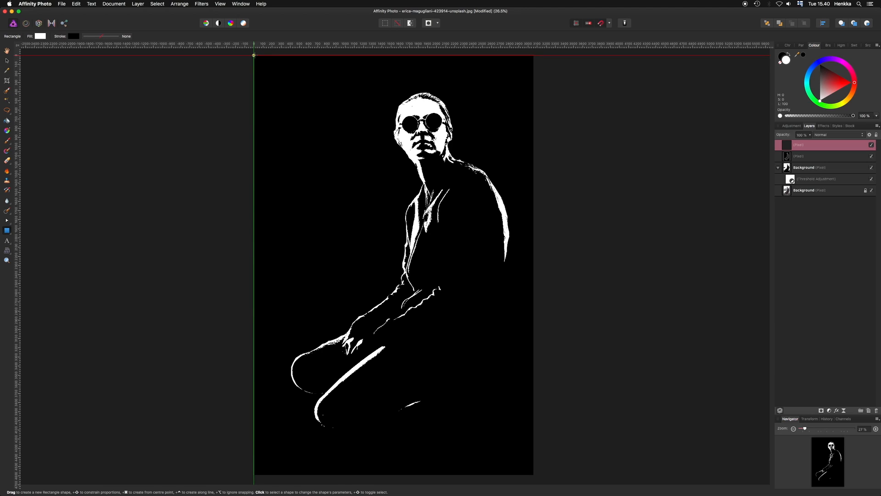
left_click_drag(254, 55, 534, 473)
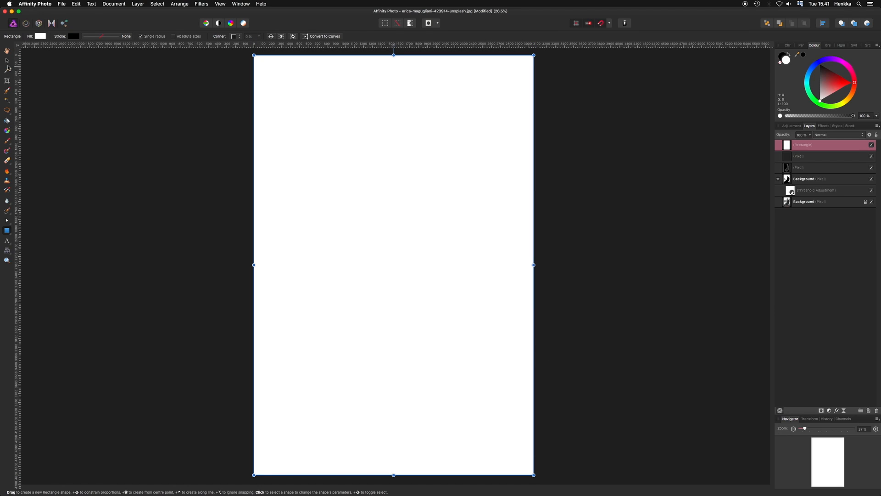
Step: Fill the rectangle with the mid-grey swatch of lightness 55 from the Greys palette
left_click(40, 36)
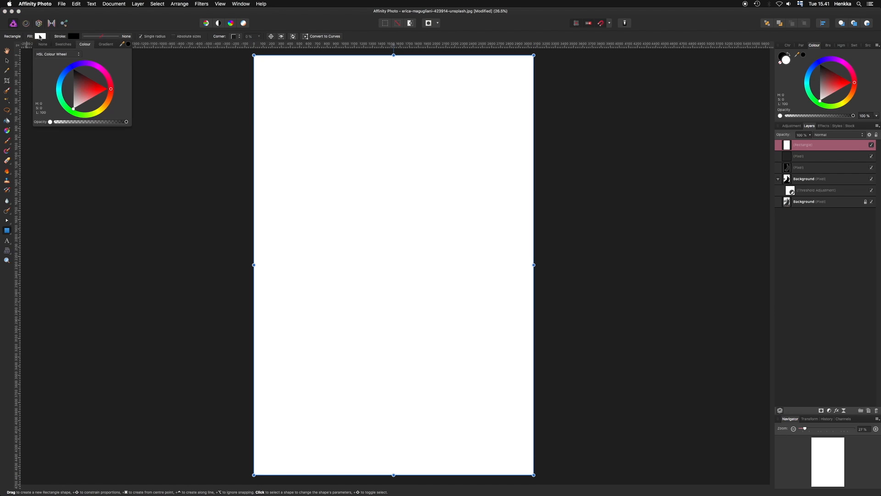
left_click(64, 45)
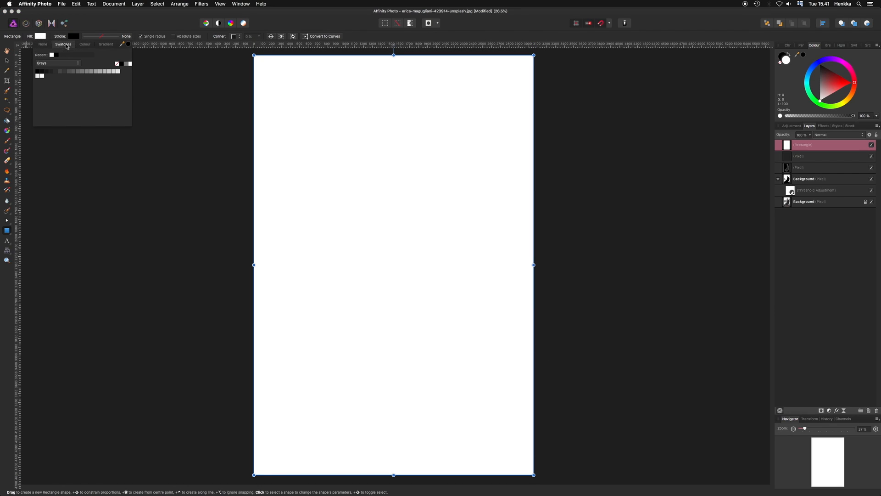
left_click(91, 72)
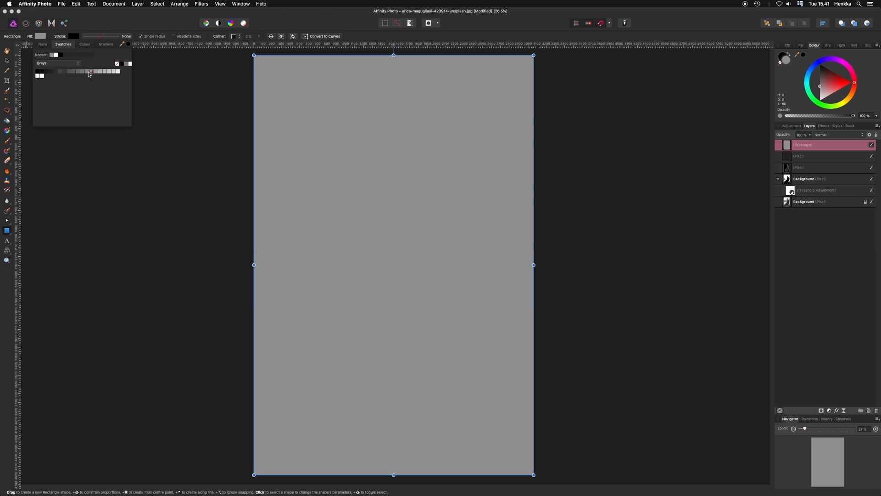
left_click(85, 72)
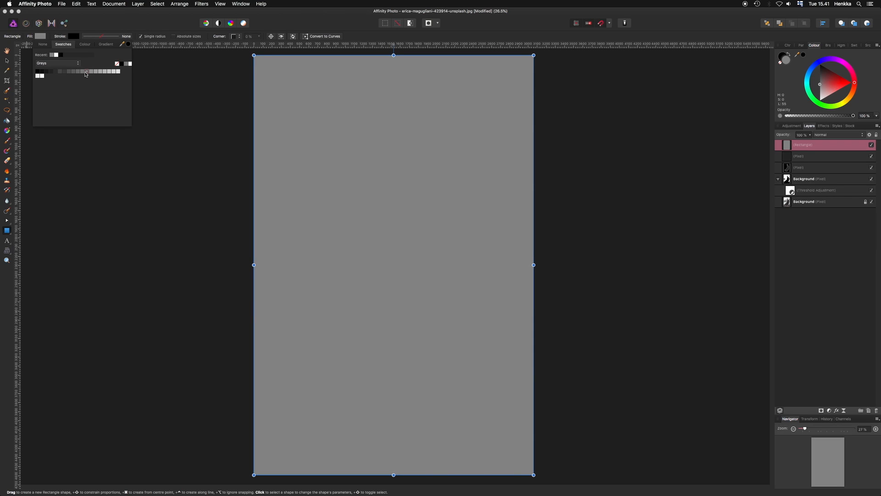
left_click(120, 170)
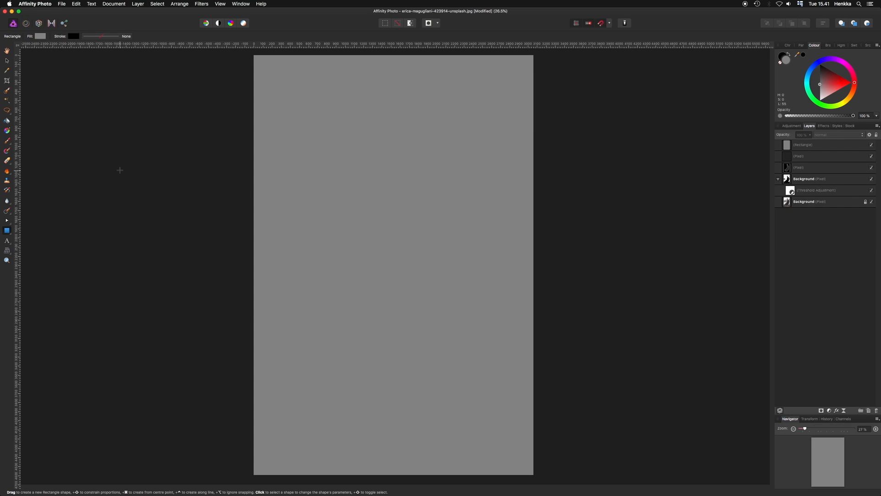
Step: Apply monochromatic Gaussian Add Noise at 100% intensity to the grey rectangle
left_click(844, 146)
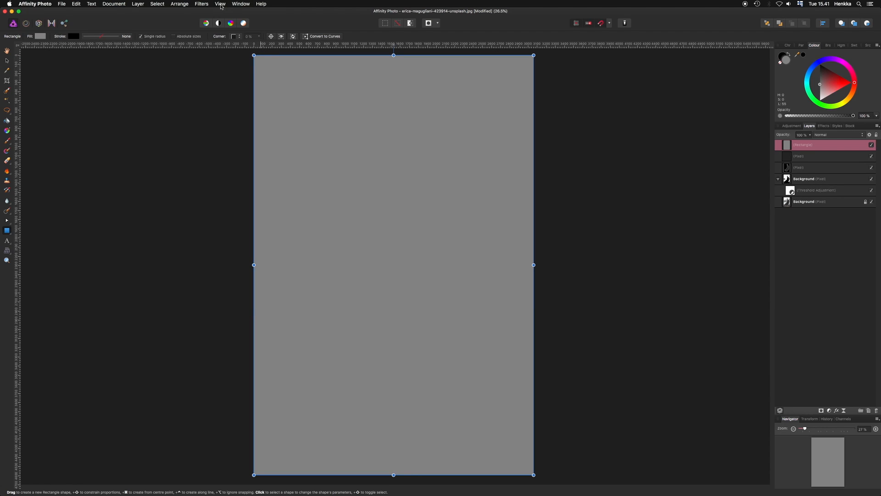
left_click(202, 4)
mouse_move(203, 13)
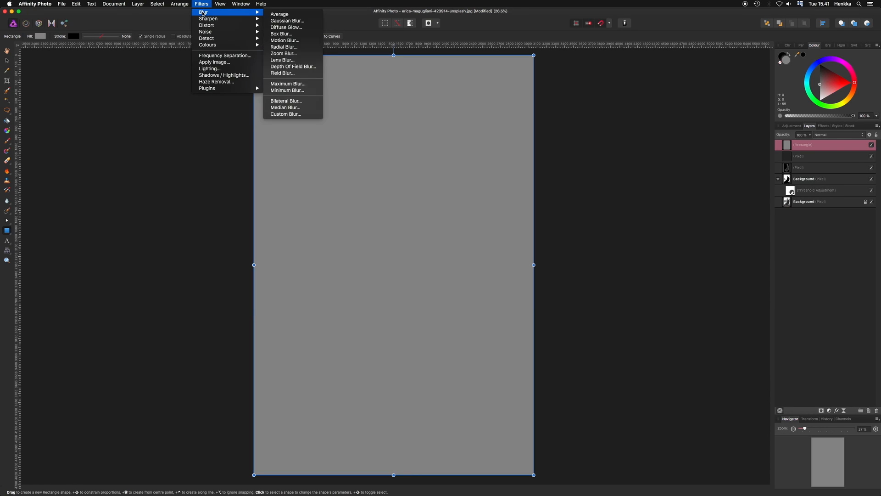
mouse_move(217, 33)
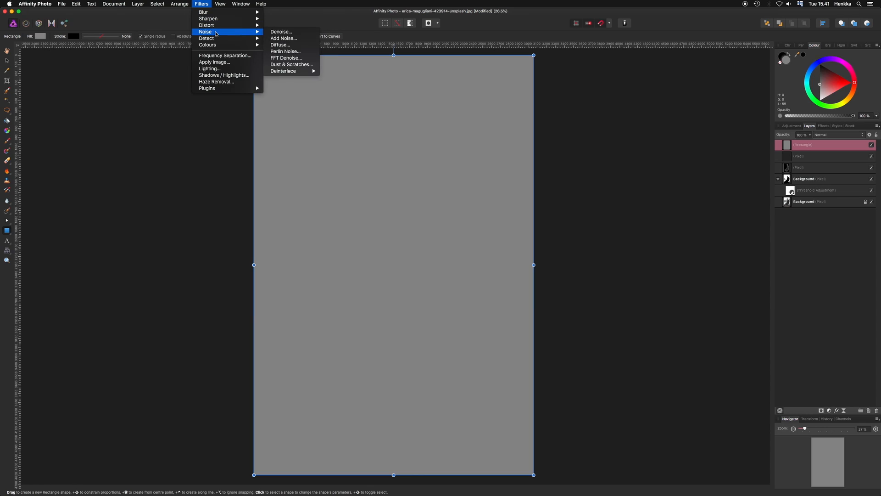
left_click(287, 39)
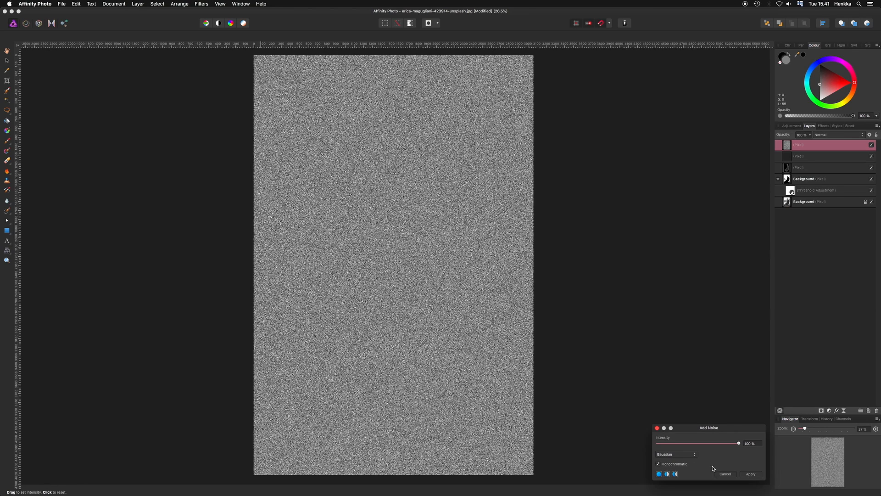
left_click(751, 475)
key("m")
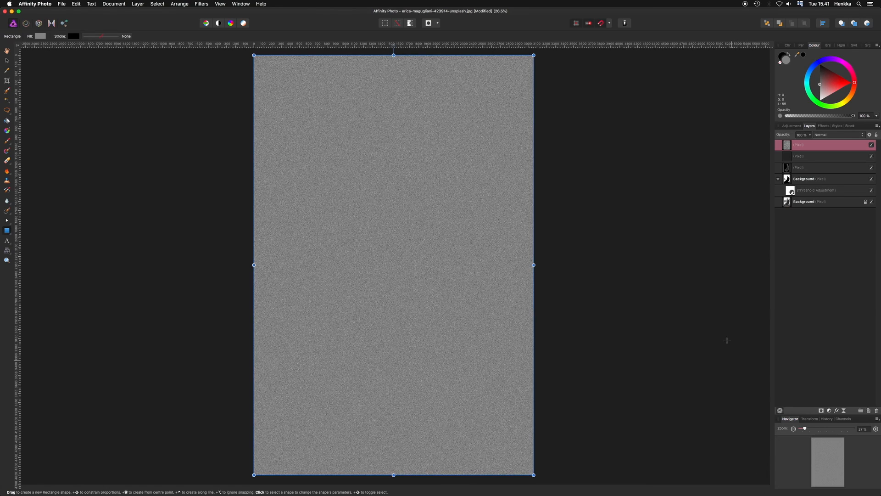
Step: Apply a 100 px Motion Blur at about 70° rotation to the noise layer and set its blend mode to Hard Light
left_click(201, 3)
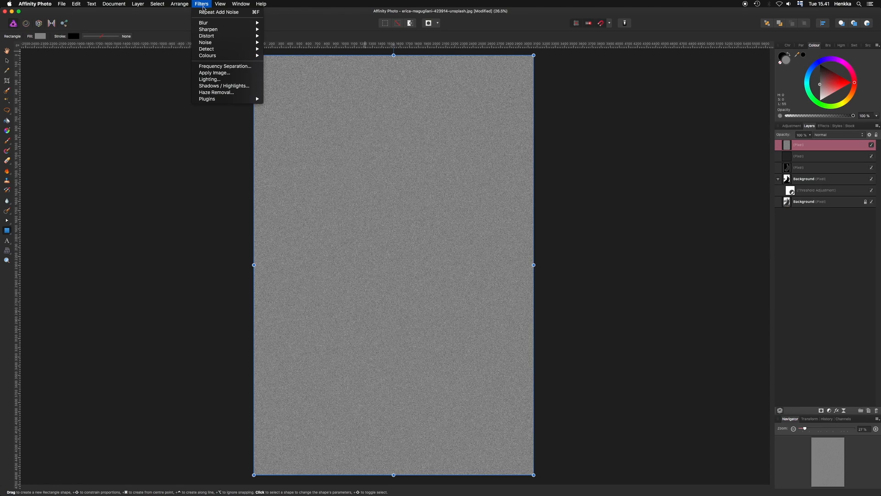
mouse_move(226, 22)
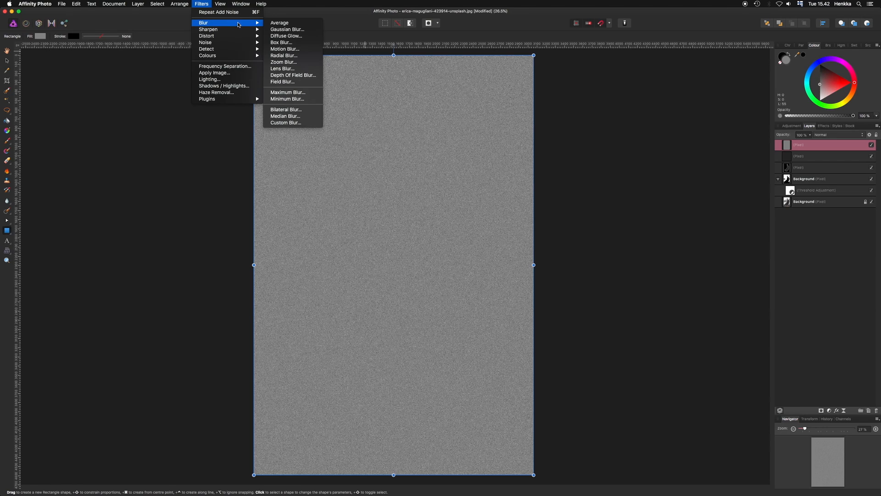
mouse_move(253, 23)
left_click(285, 49)
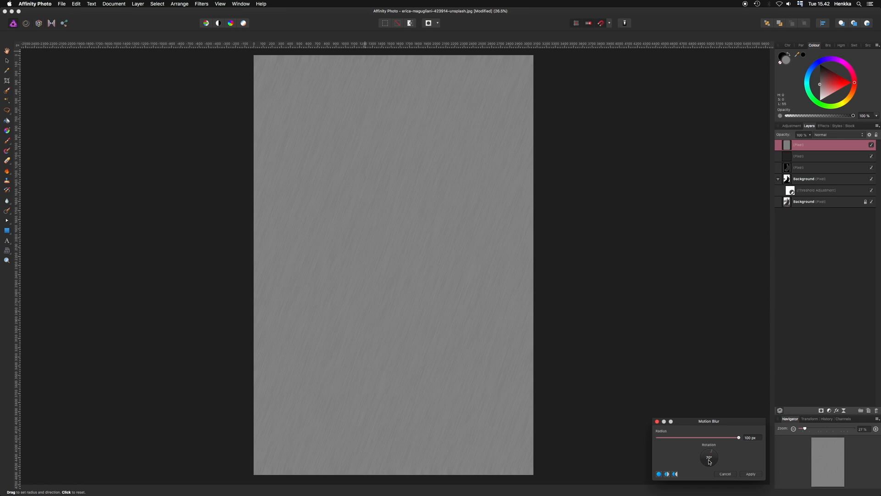
left_click(750, 474)
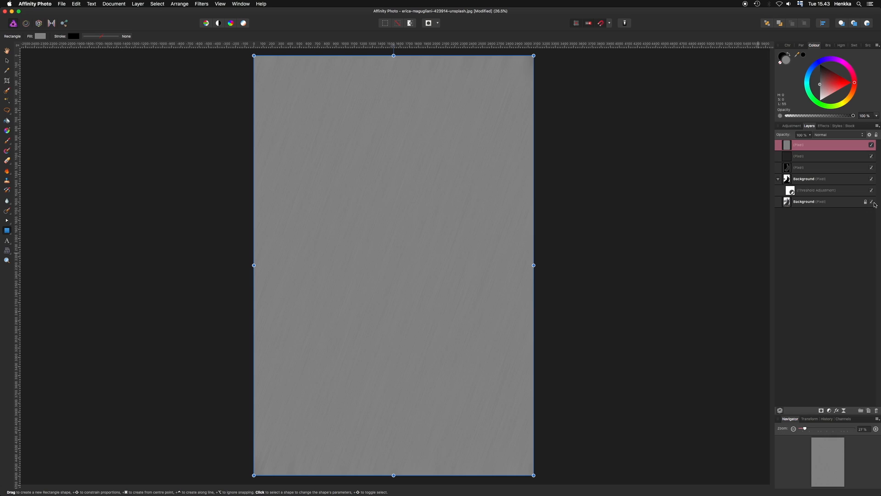
left_click(847, 136)
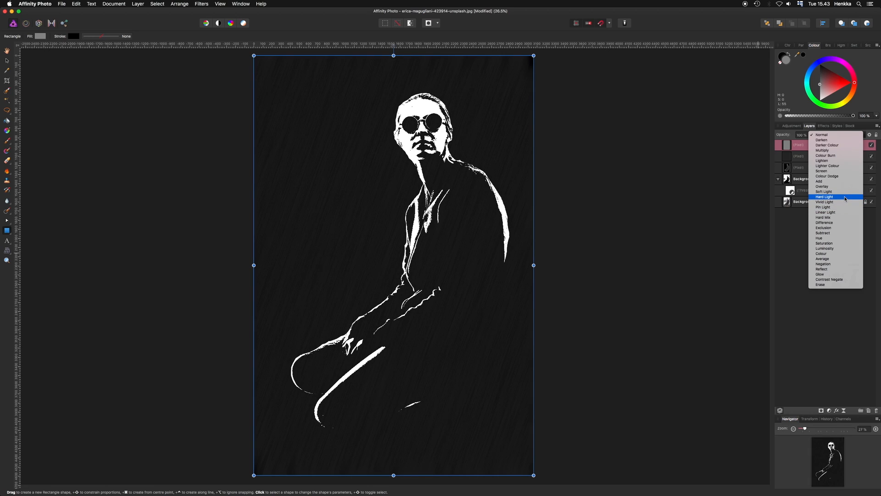
left_click(846, 198)
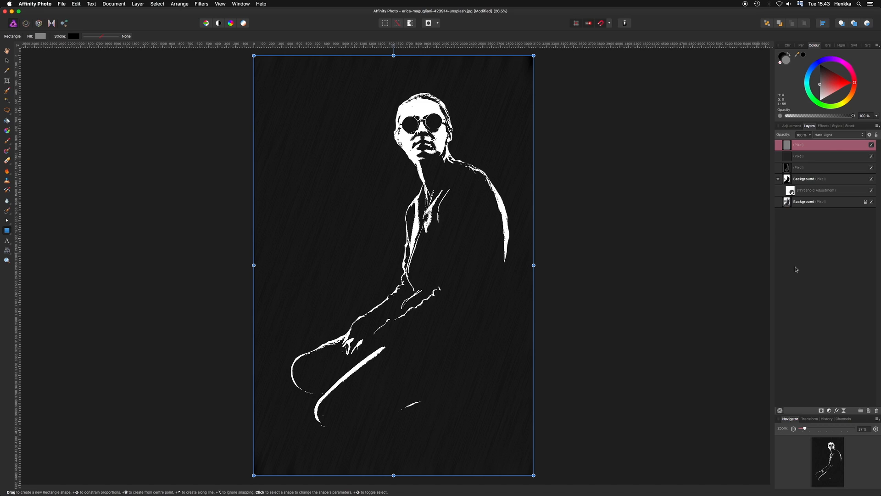
Step: Add a Levels adjustment and nest it inside the blurred noise layer
left_click(829, 411)
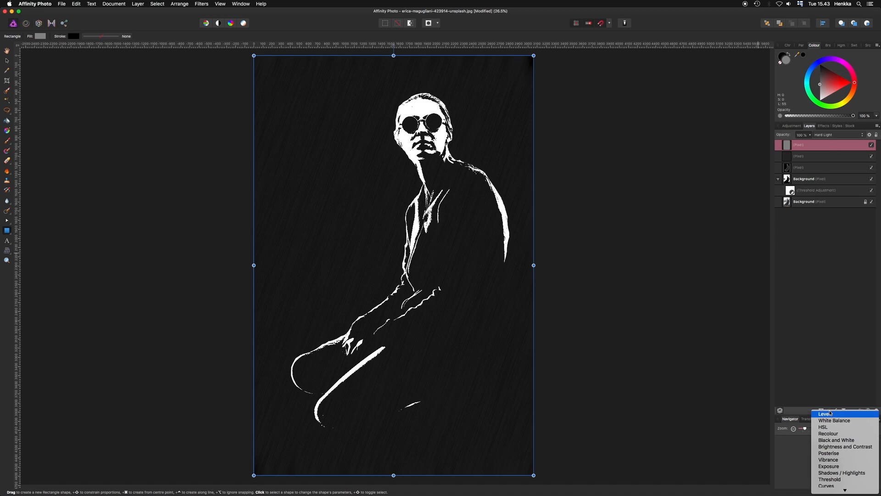
left_click(830, 413)
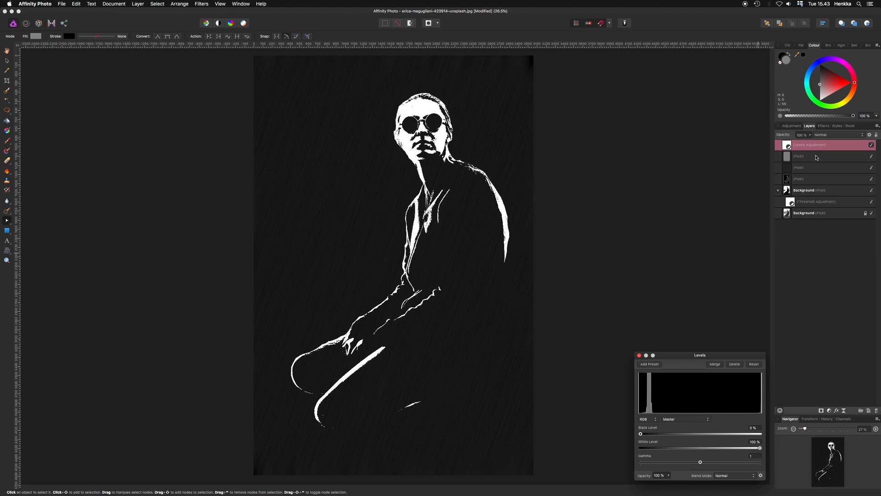
left_click_drag(780, 146, 797, 159)
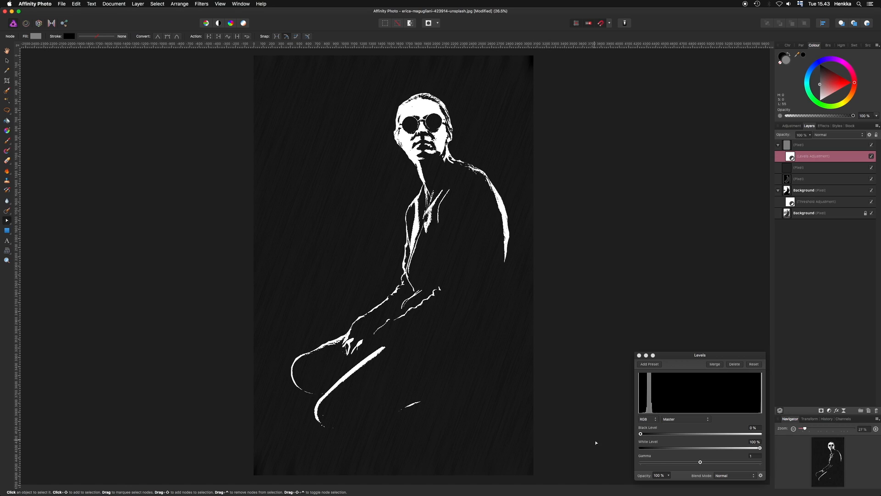
Step: Set the Levels black level to 45% and white level to 62% to bring out the rain streaks
left_click_drag(641, 434, 693, 434)
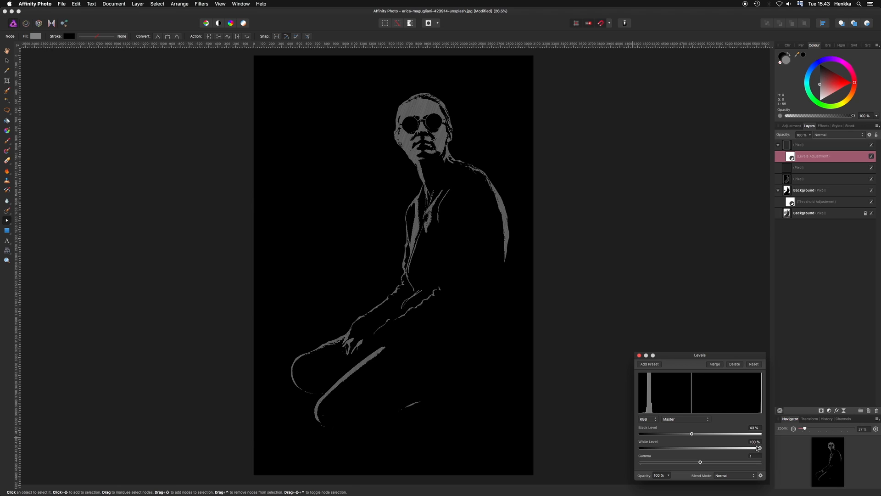
left_click_drag(760, 449, 719, 450)
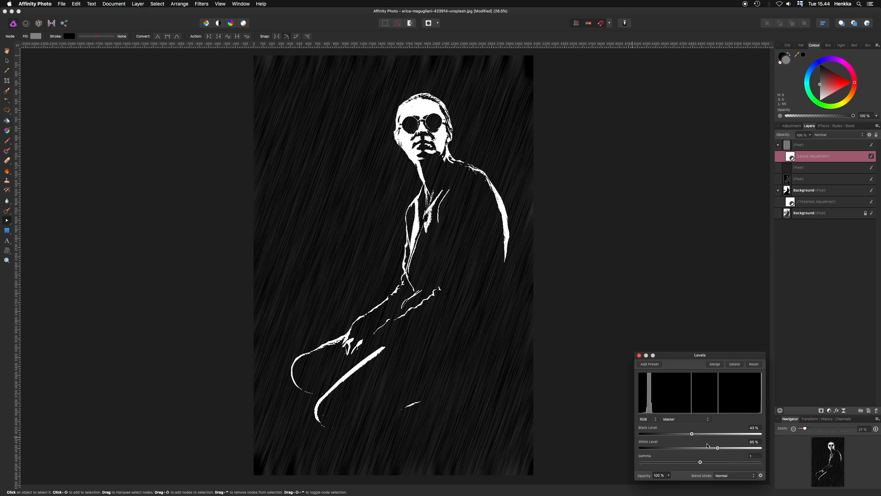
left_click_drag(693, 435, 716, 448)
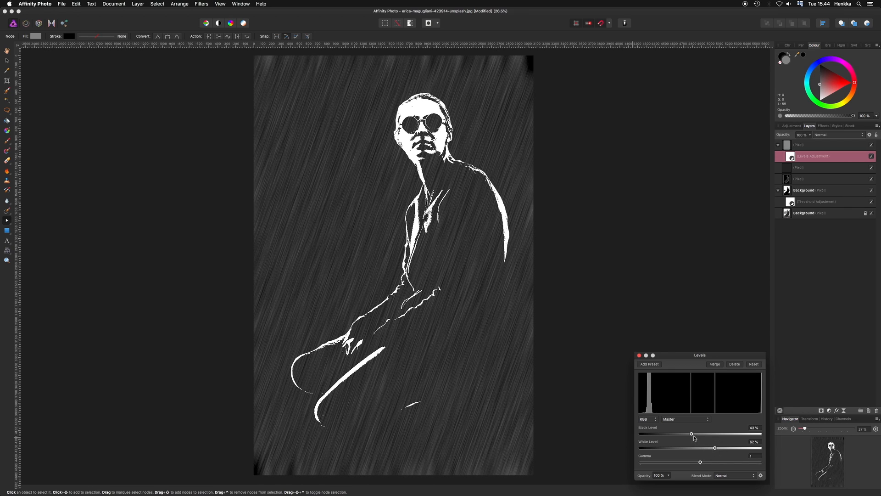
left_click_drag(693, 435, 697, 436)
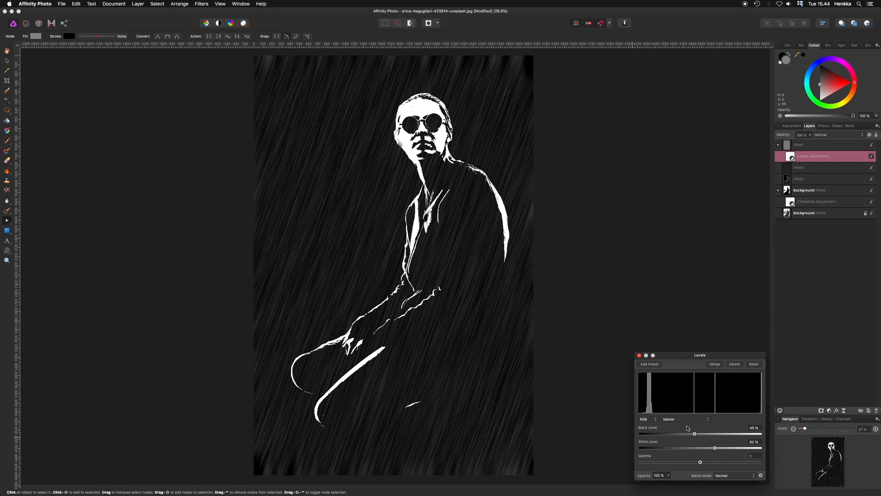
left_click(639, 355)
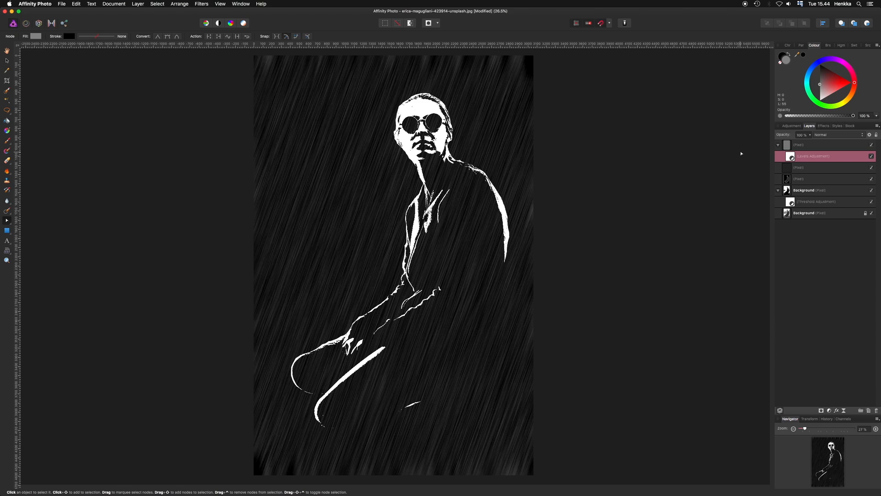
Step: Collapse the rain layer, select it and activate the text tool
left_click(778, 145)
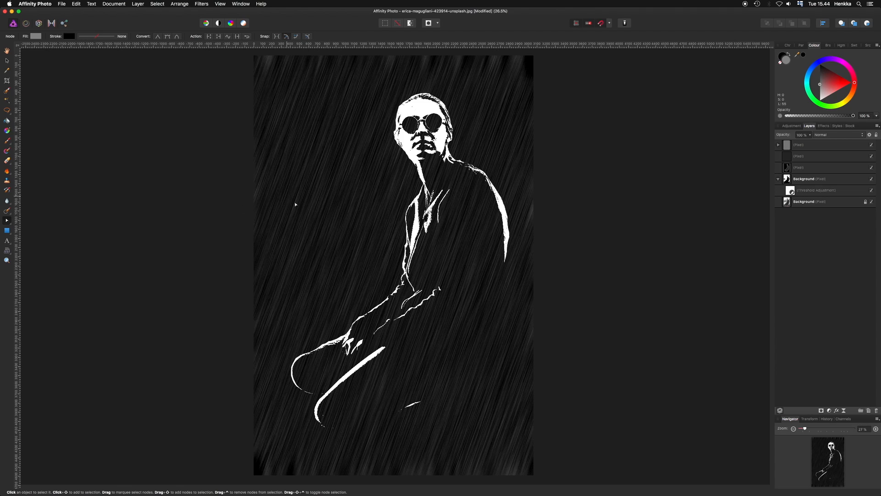
left_click(828, 146)
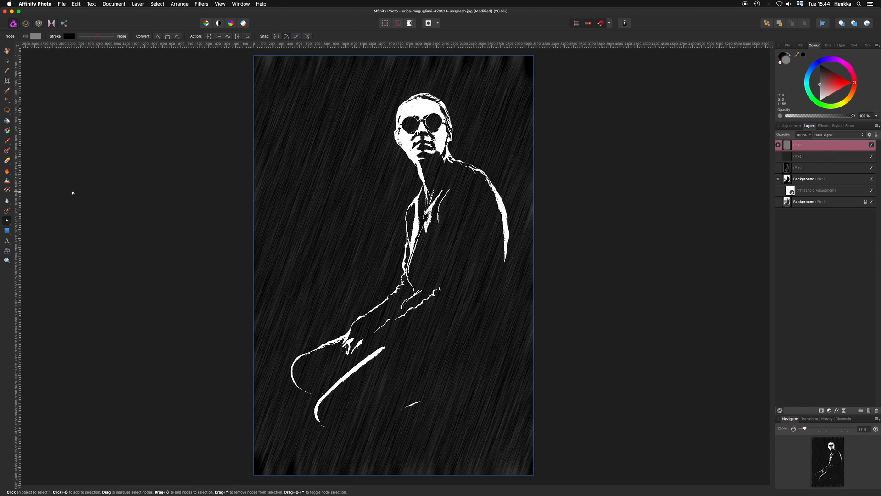
left_click(7, 240)
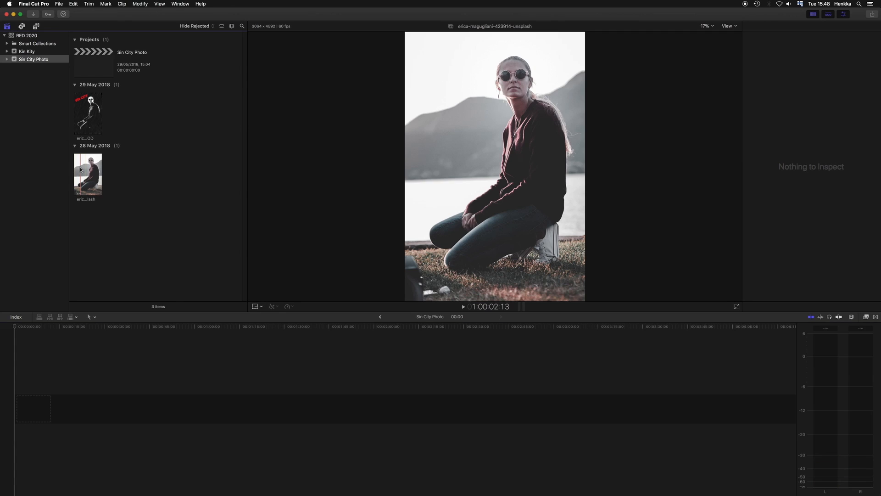
Step: In Final Cut Pro, place the original photo in the Sin City Photo timeline, followed by the finished artwork
left_click(80, 166)
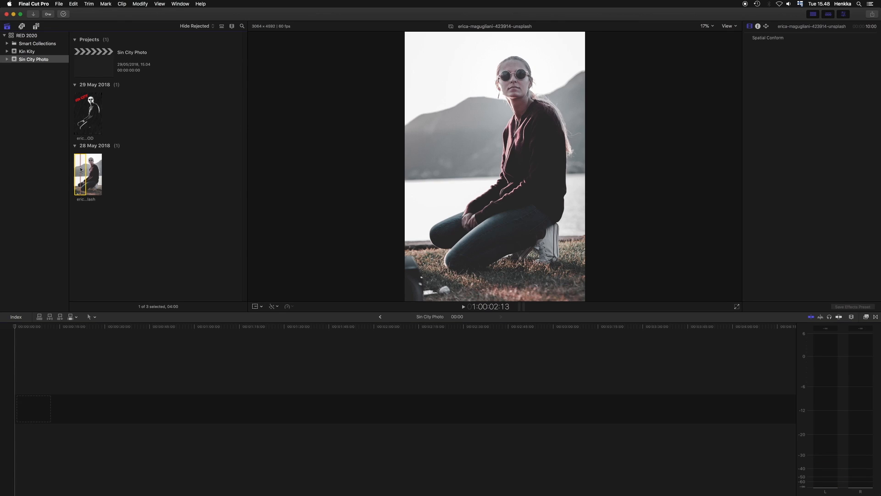
left_click_drag(84, 169, 112, 173)
key("e")
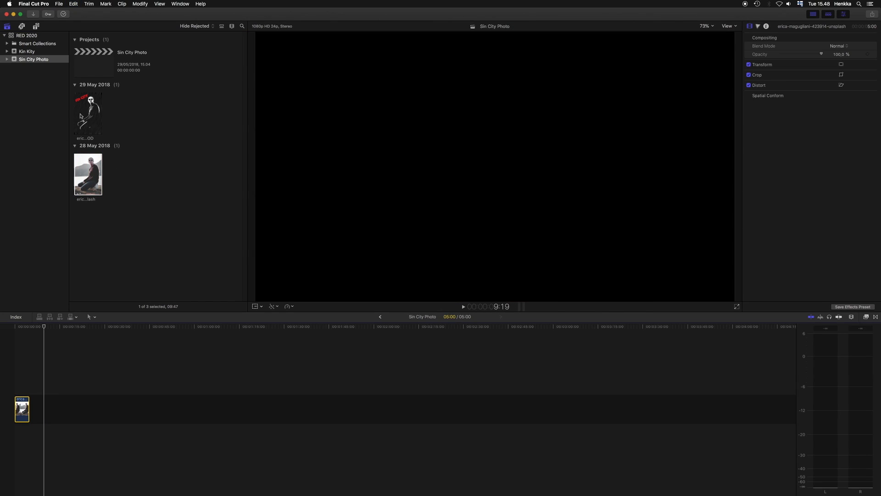
left_click(80, 117)
left_click_drag(81, 116, 46, 409)
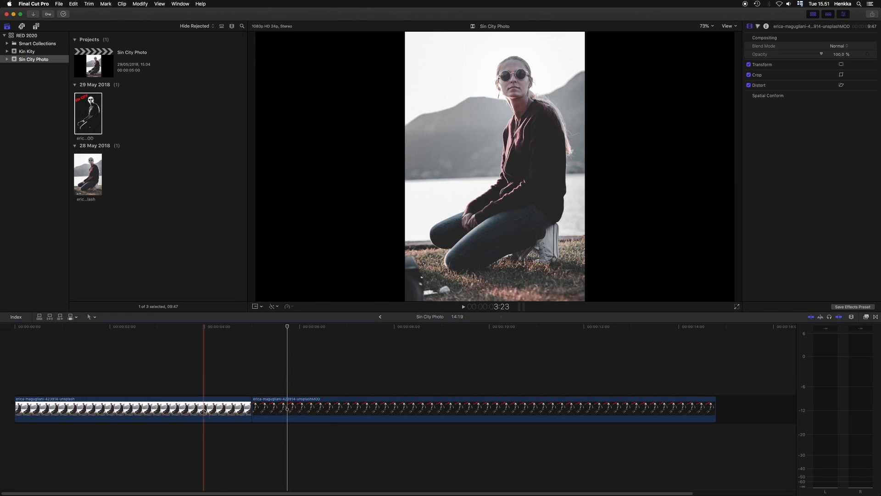
Step: Duplicate the original photo clip and the artwork clip onto the track directly above them
left_click(161, 412)
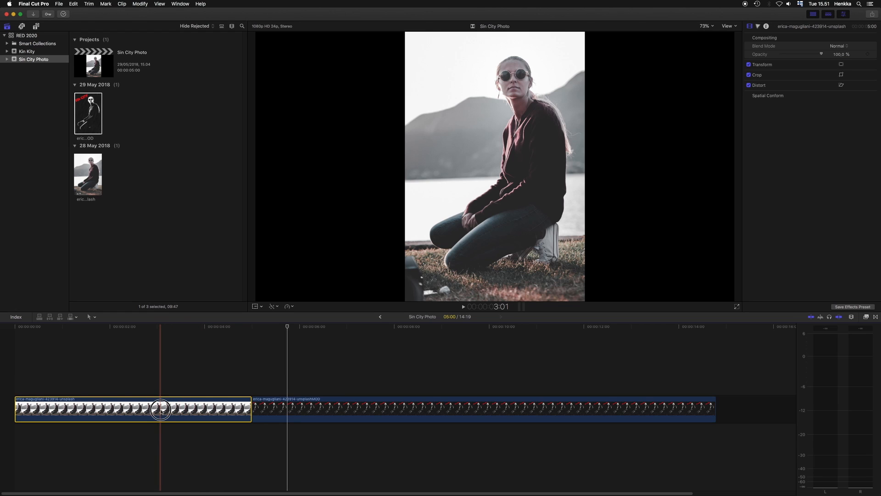
left_click_drag(161, 412, 159, 378)
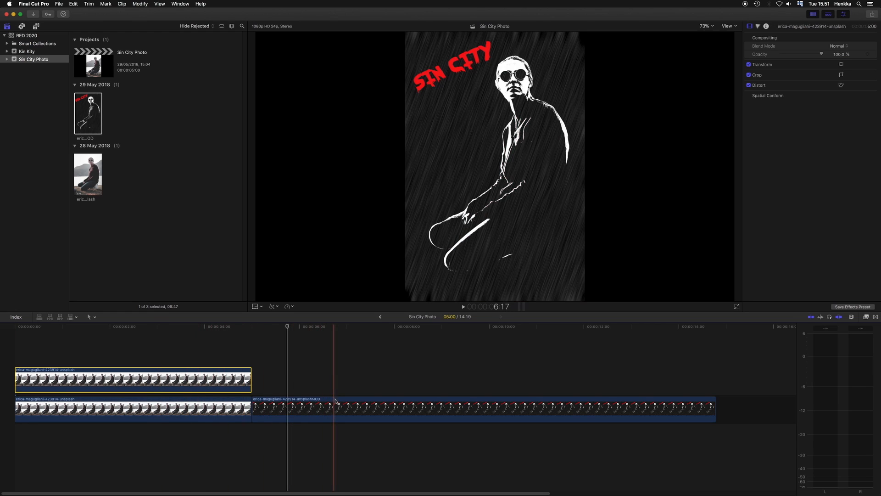
left_click(339, 405)
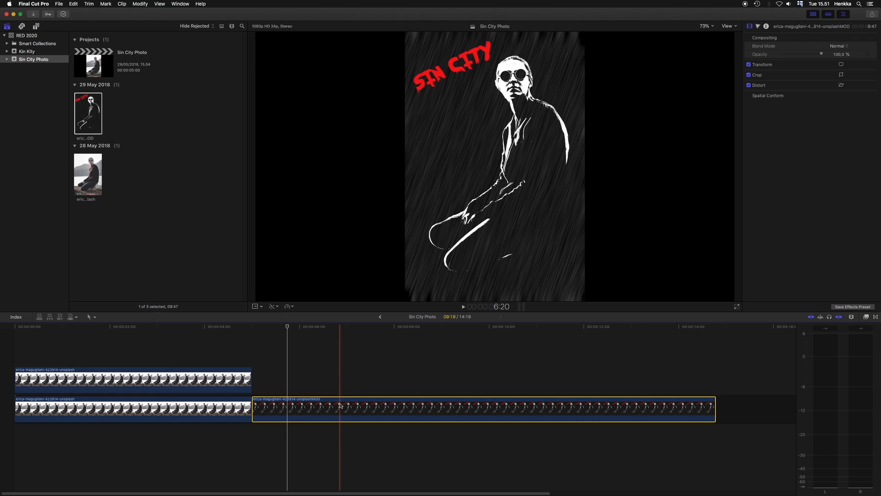
left_click_drag(339, 406, 341, 375)
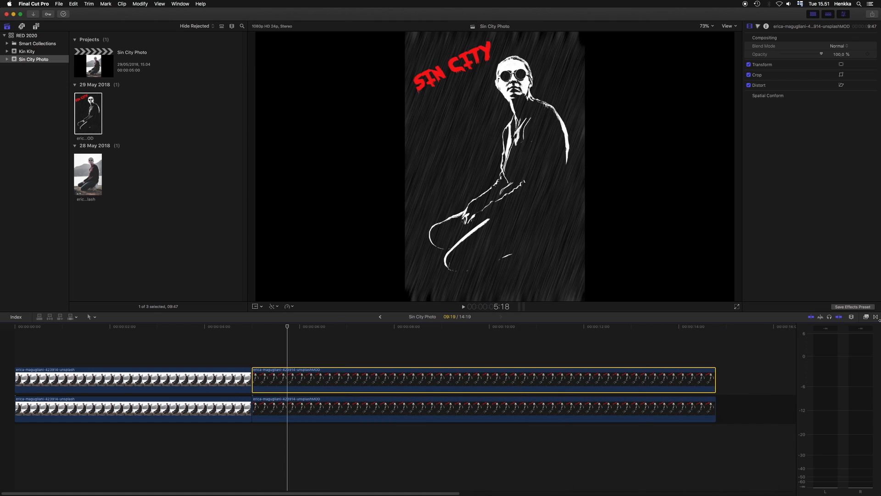
Step: Add a Cross Dissolve between the two upper clips and delete the extra transition at the start of the photo clip
left_click(876, 317)
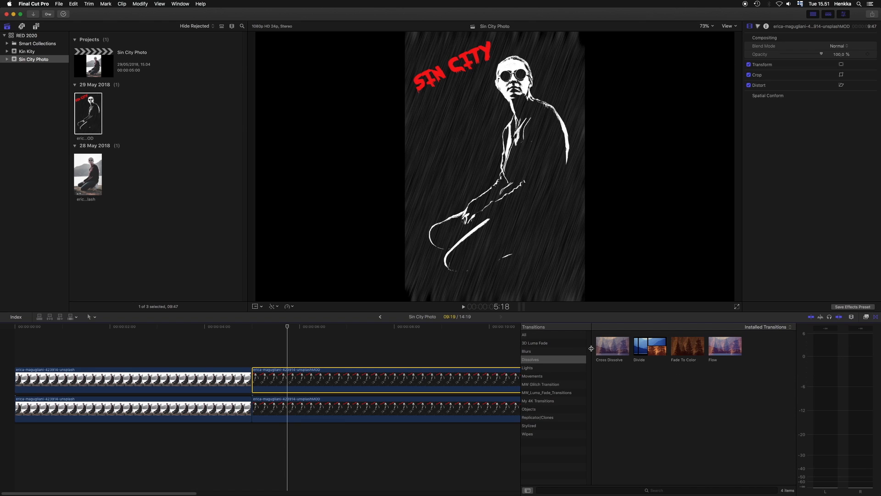
left_click_drag(612, 353, 233, 380)
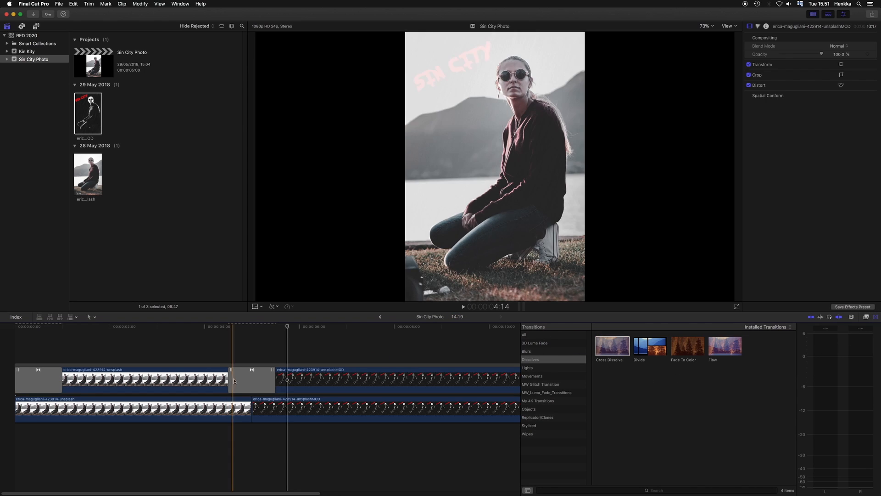
left_click(44, 384)
key("Delete")
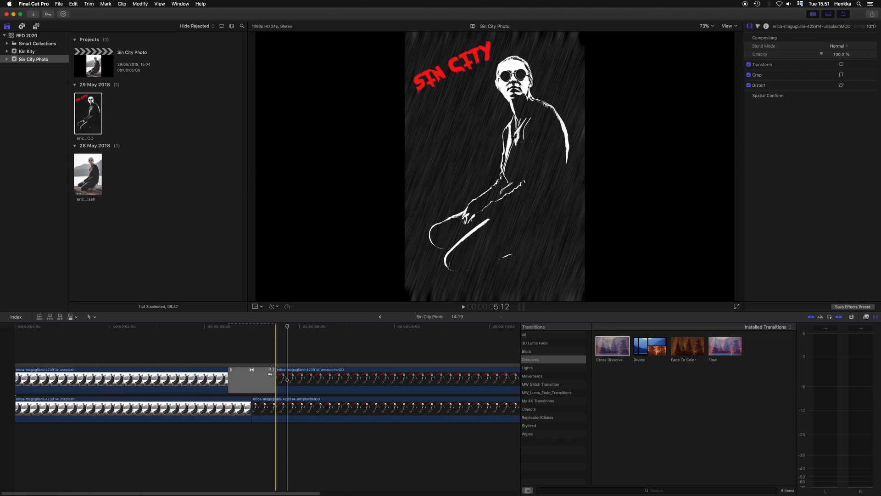
Step: Lengthen the Cross Dissolve between the upper clips to 2:14 and set its look to Subtractive
left_click_drag(272, 371, 312, 380)
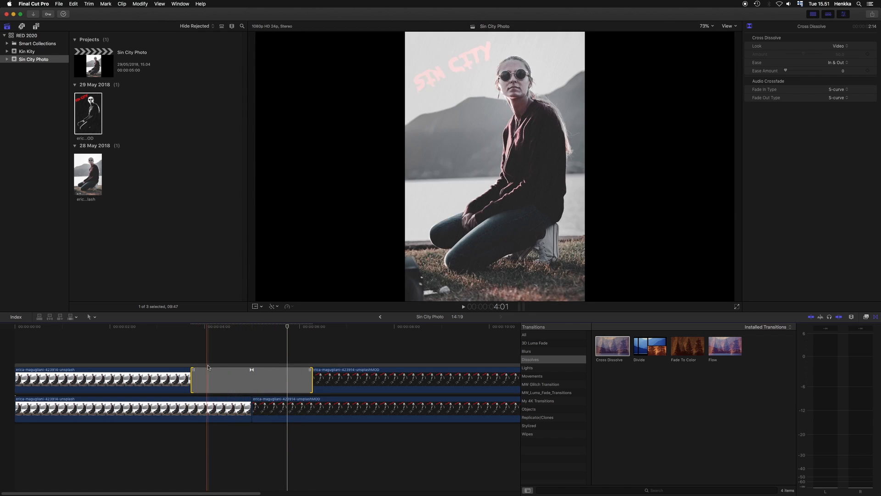
left_click(208, 368)
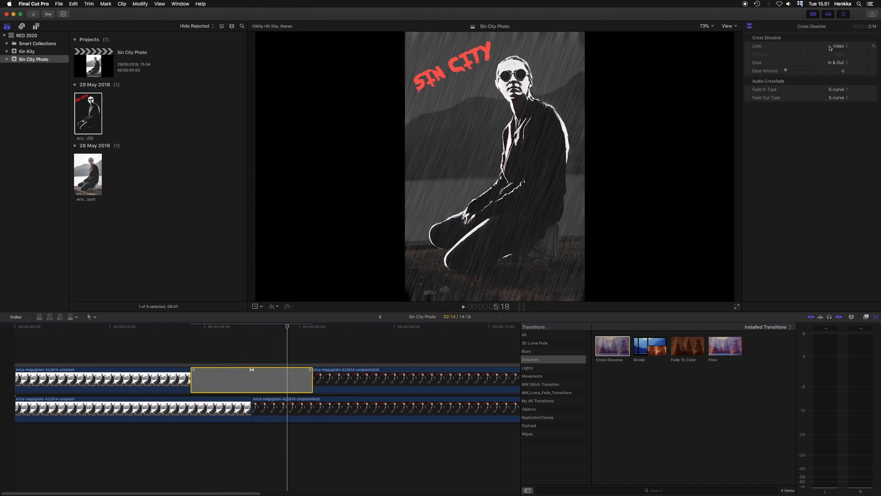
left_click(832, 46)
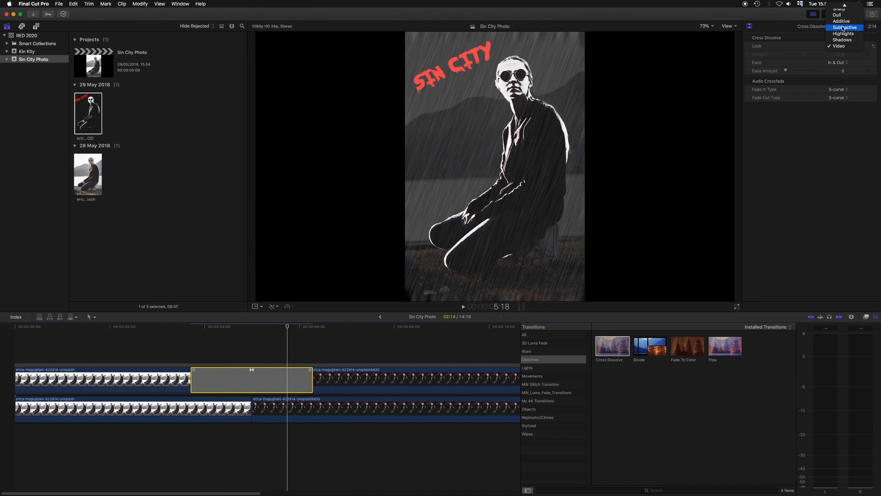
left_click(843, 29)
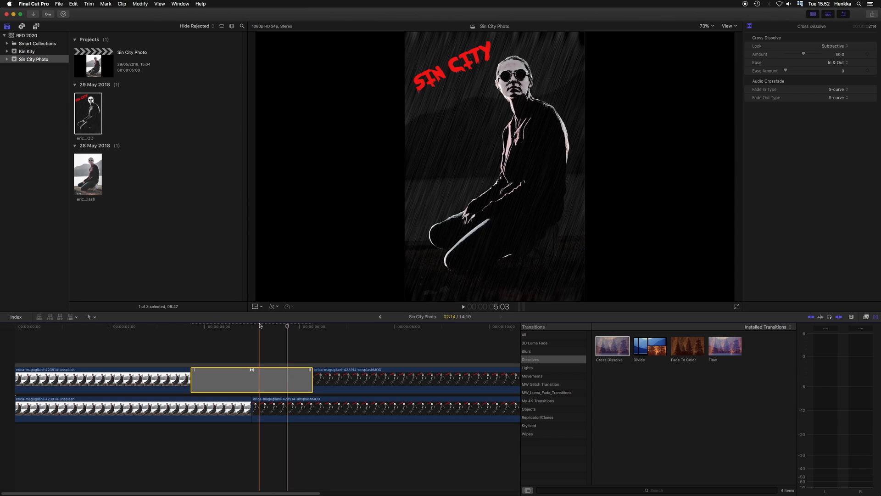
Step: Play the timeline from just before the dissolve to preview the Subtractive blend
left_click(176, 357)
key("space")
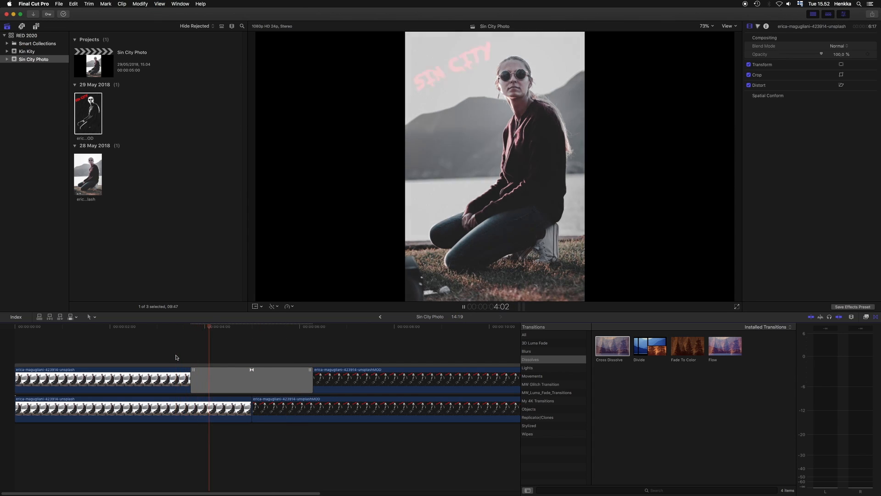
key("space")
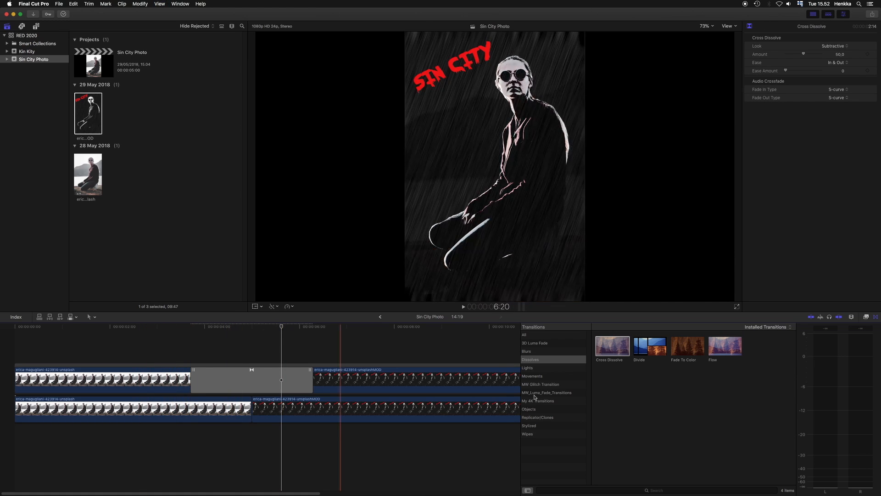
Step: Hide the transitions browser and search the Sound Effects library for "thunder"
left_click(875, 318)
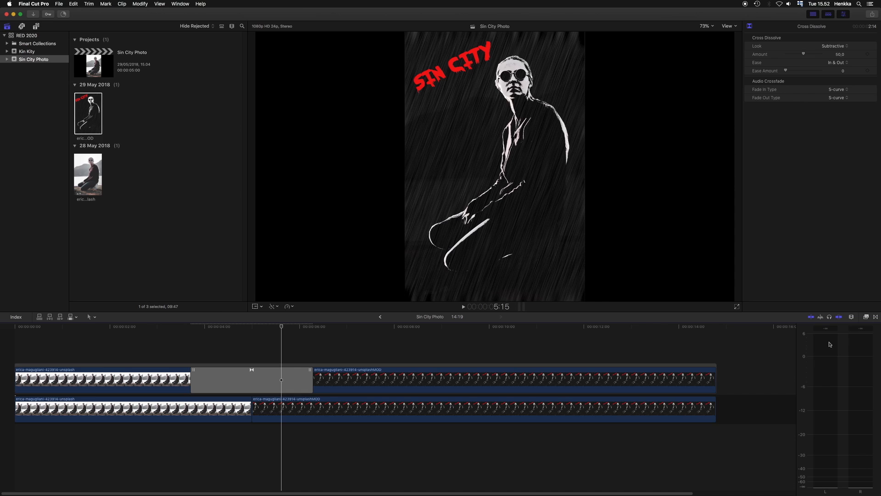
left_click(79, 111)
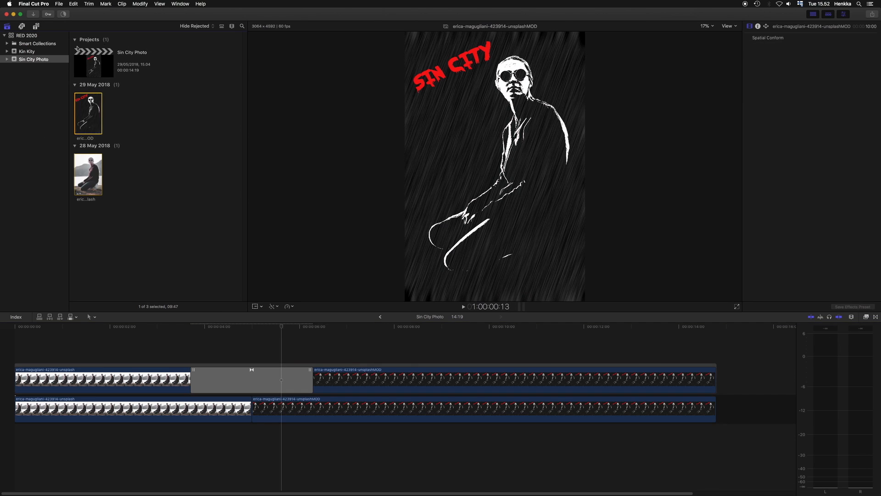
left_click(21, 27)
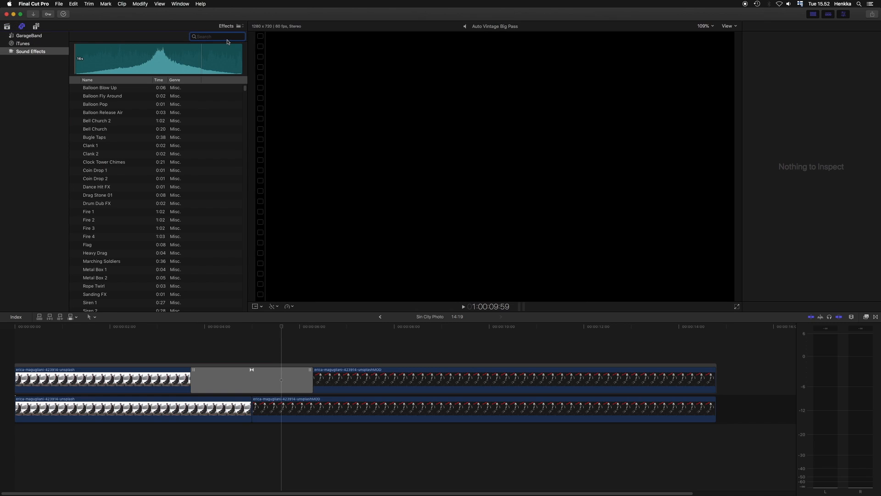
type("thunder")
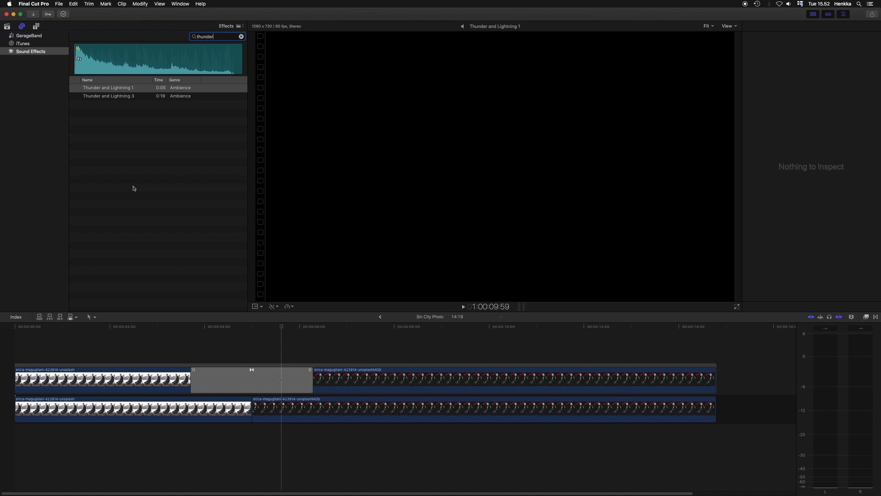
Step: Place Thunder and Lightning 1 beneath the original photo near the start and Thunder and Lightning 3 beneath the artwork
left_click(119, 90)
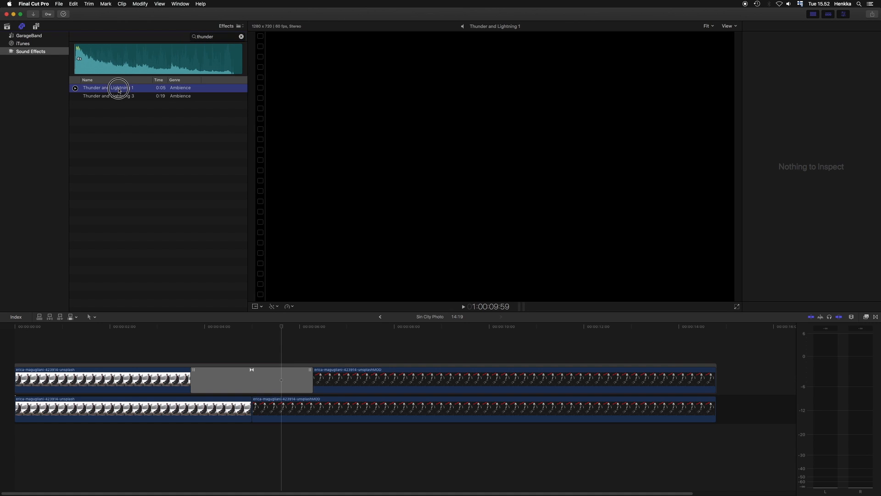
left_click_drag(119, 91, 21, 445)
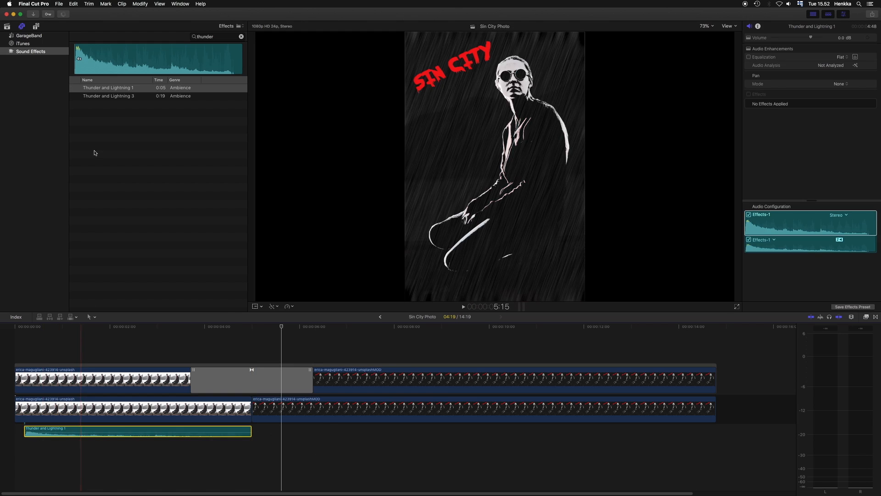
left_click(117, 96)
left_click_drag(118, 96, 274, 438)
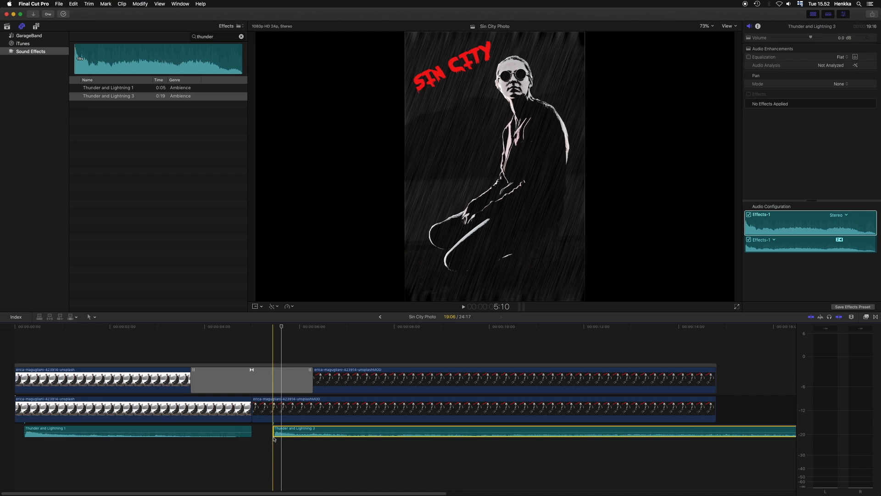
Step: Reposition the thunder sounds so Thunder and Lightning 1 starts with the dissolve and Thunder and Lightning 3 overlaps it from just past the dissolve's middle
left_click_drag(162, 431, 154, 430)
left_click_drag(298, 430, 139, 431)
left_click_drag(71, 428, 245, 429)
left_click_drag(222, 447, 365, 451)
Step: Play the dissolve twice from just before it to check the timing of the thunder sounds
left_click(170, 344)
key("space")
key("space")
left_click(173, 346)
key("space")
key("space")
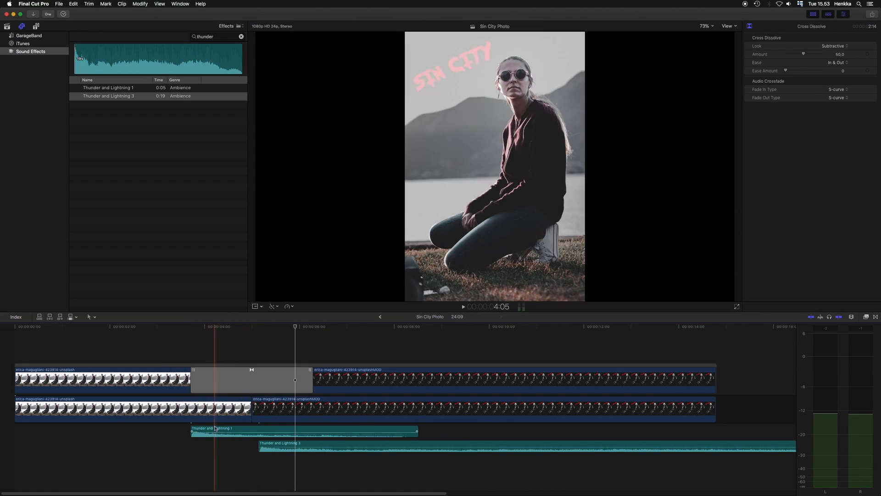
Step: Shift Thunder and Lightning 1 to start partway into the dissolve, shortly before Thunder and Lightning 3, and play the result
left_click_drag(215, 429, 251, 429)
left_click(170, 352)
key("space")
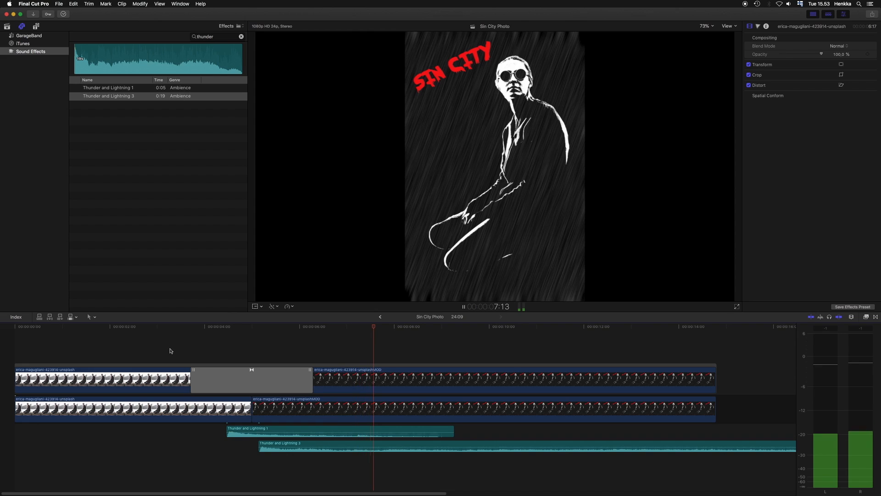
key("space")
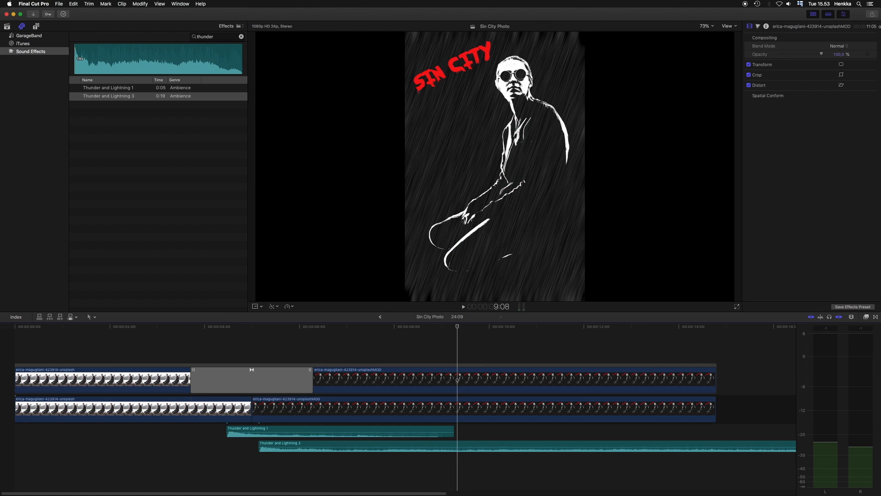
Step: Open the Master File export settings for the Sin City Photo project
left_click(872, 14)
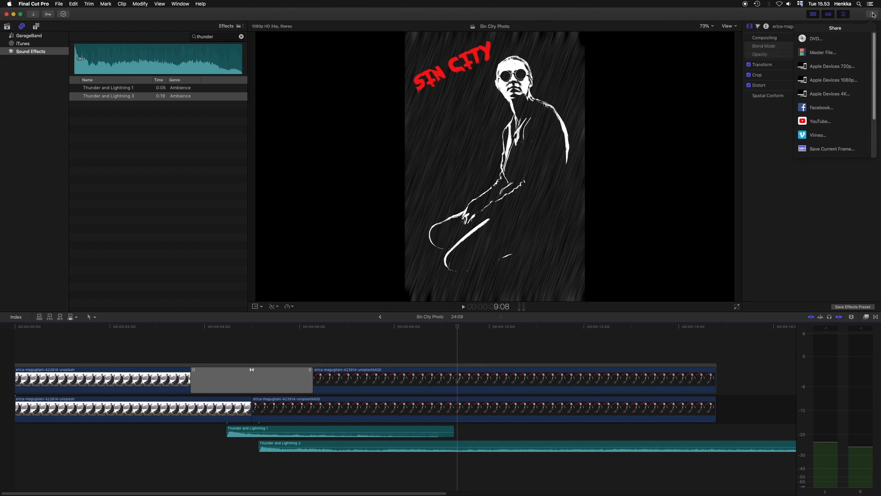
left_click(848, 51)
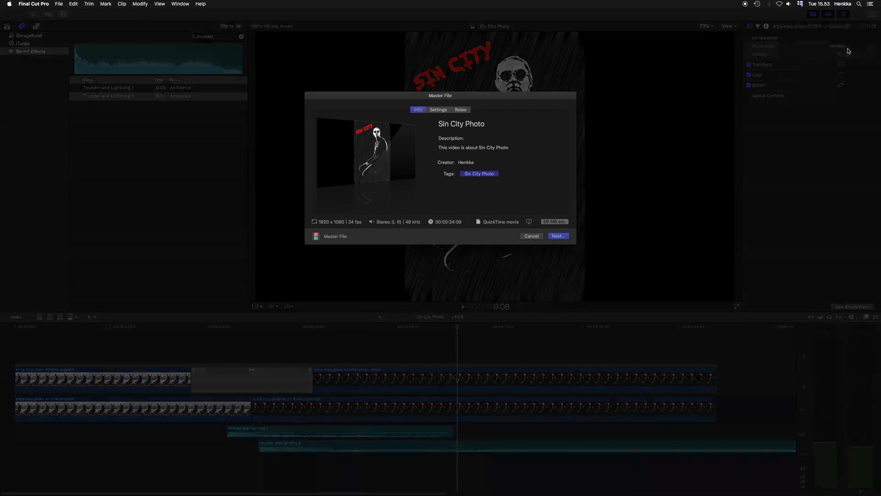